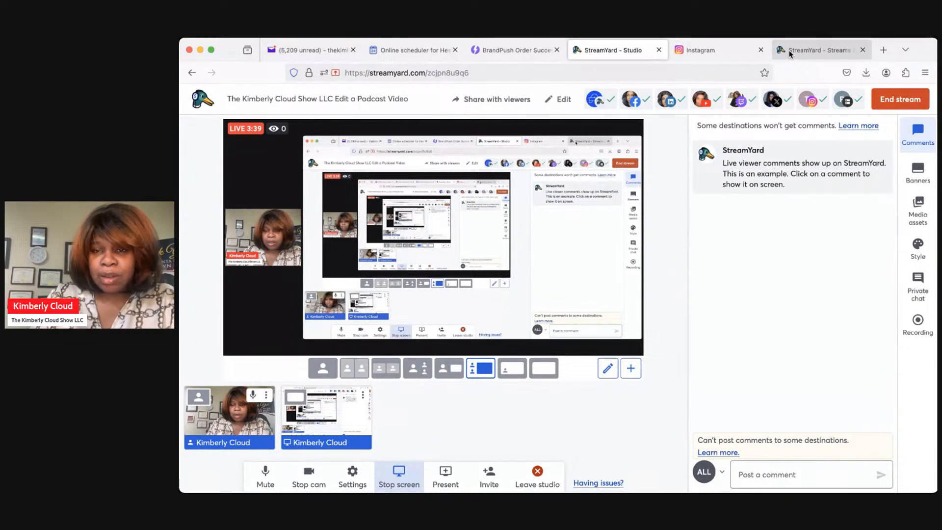
Open the StreamYard library of past recordings and browse the most recent videos.
click(791, 53)
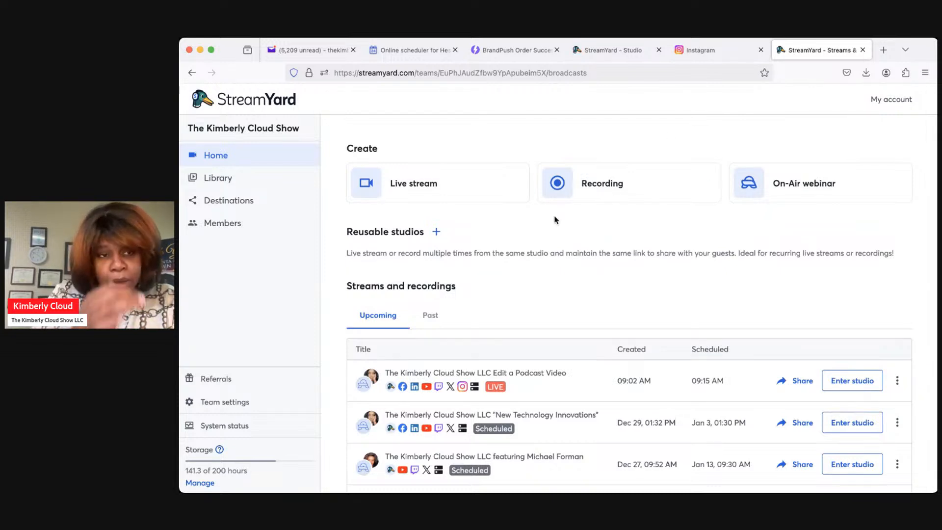
click(259, 180)
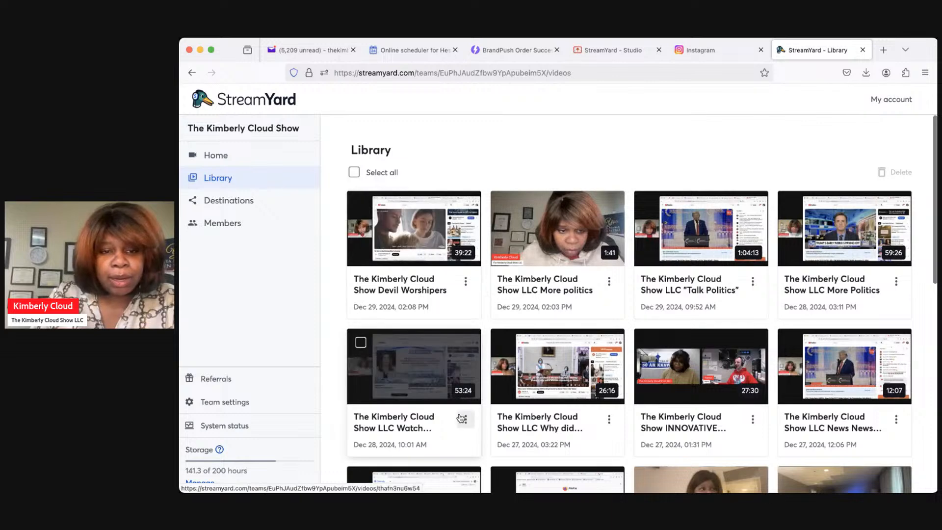
scroll(460, 417, down, 2)
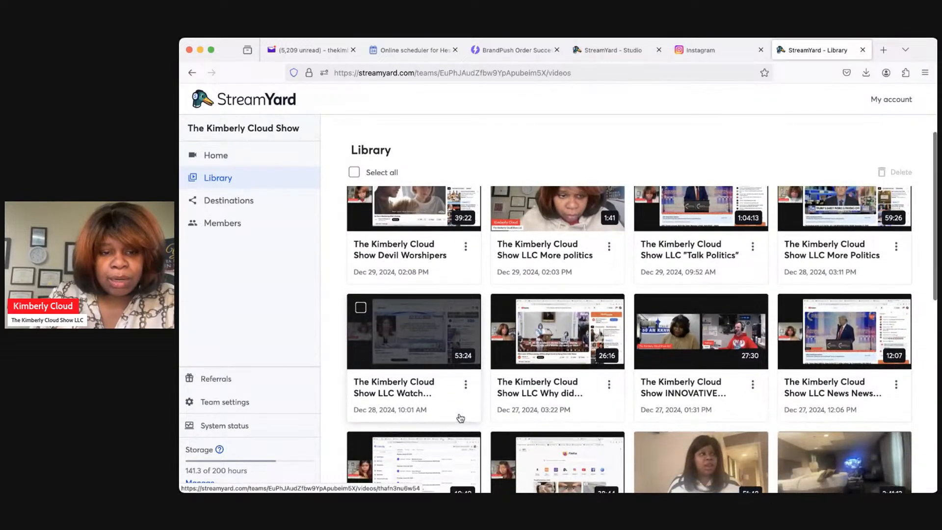
scroll(460, 418, up, 2)
scroll(460, 418, down, 4)
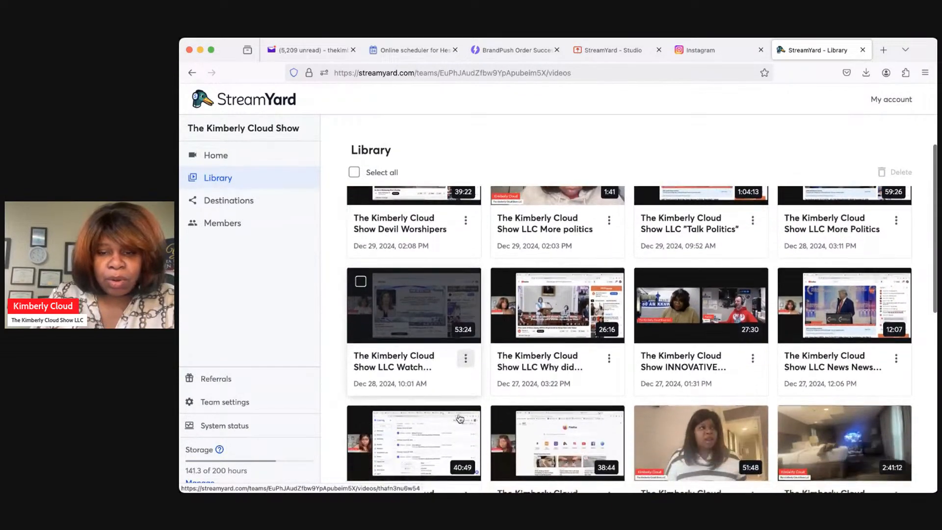
scroll(460, 418, up, 4)
scroll(461, 418, down, 1)
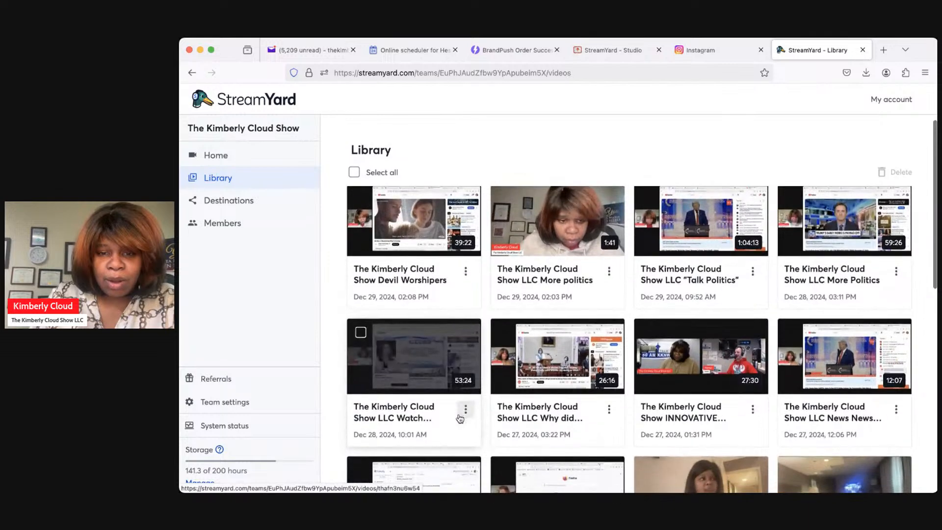
scroll(461, 418, down, 6)
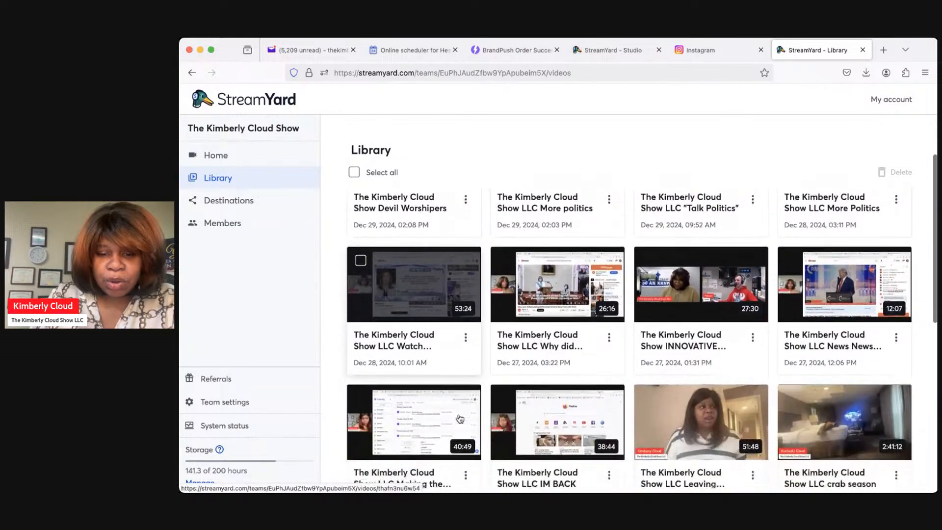
scroll(460, 419, down, 6)
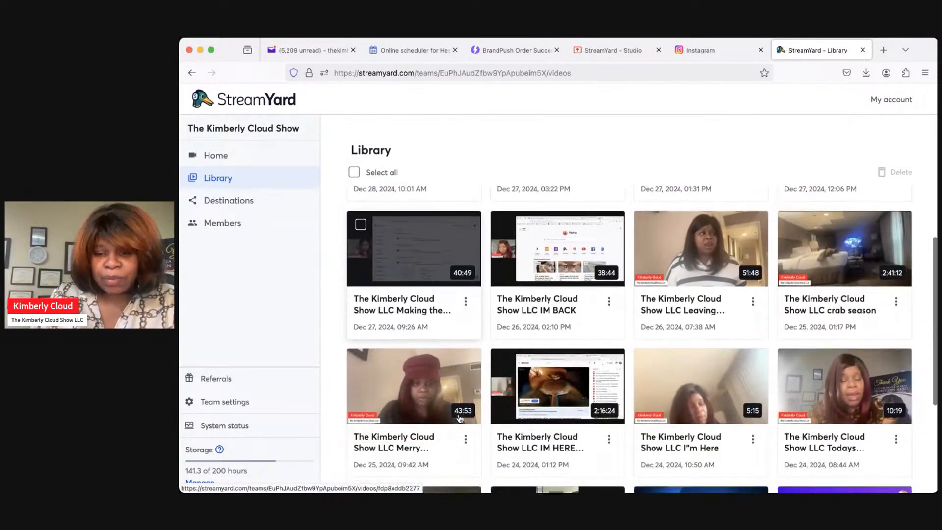
scroll(461, 418, down, 6)
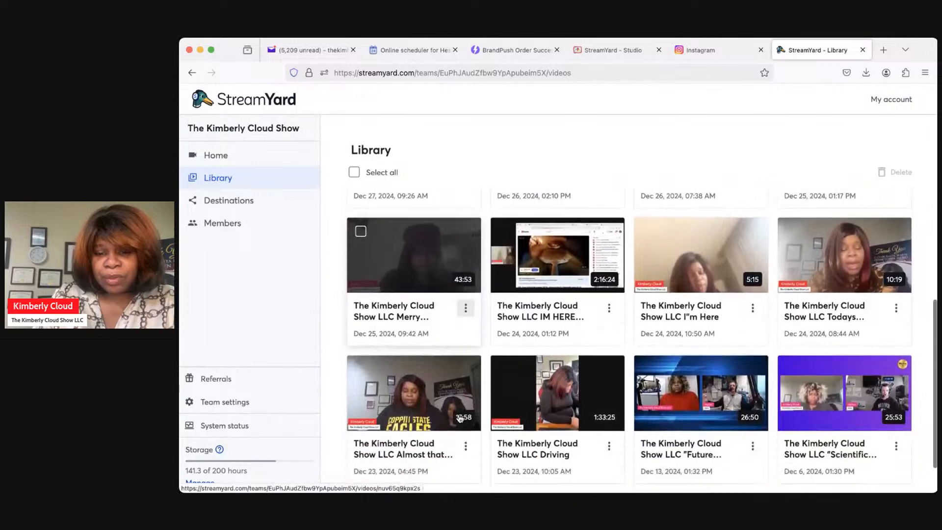
scroll(460, 418, down, 1)
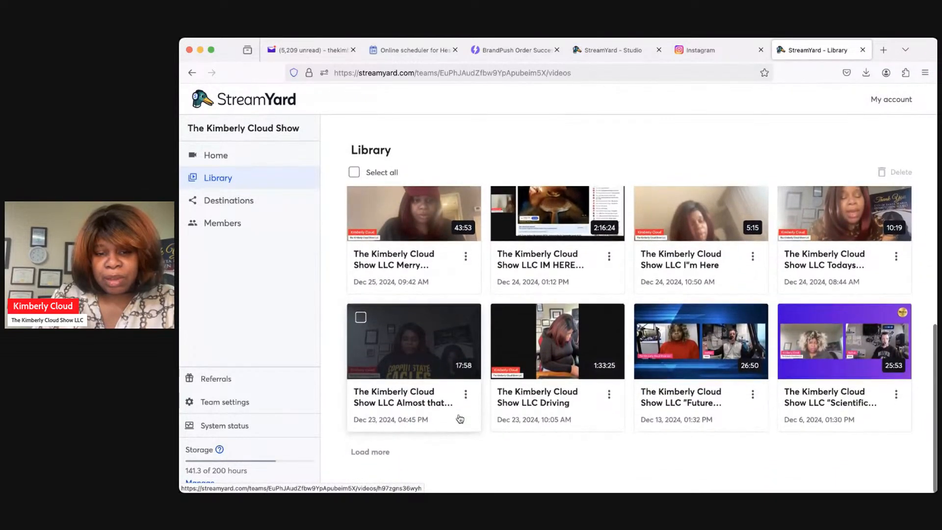
Keep loading older recordings in the library until the end of the list with the June and July 2022 videos.
click(382, 453)
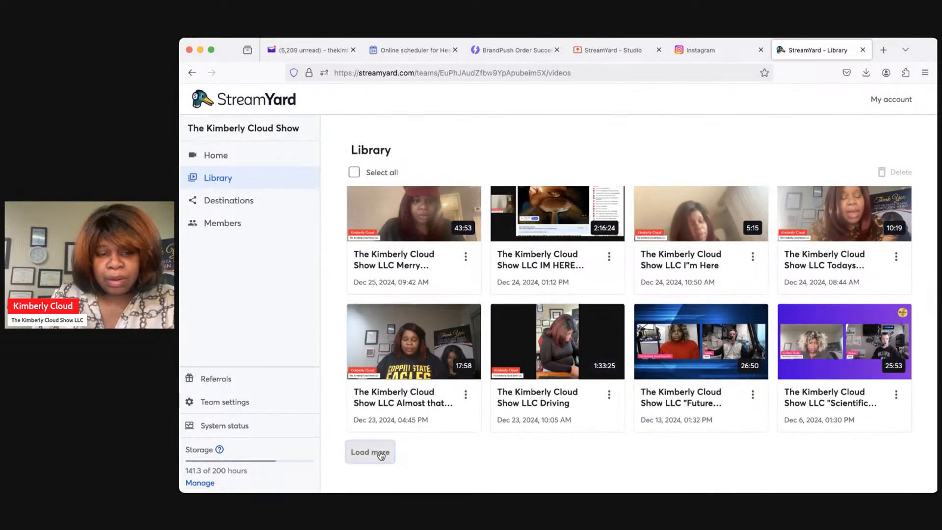
scroll(382, 454, down, 5)
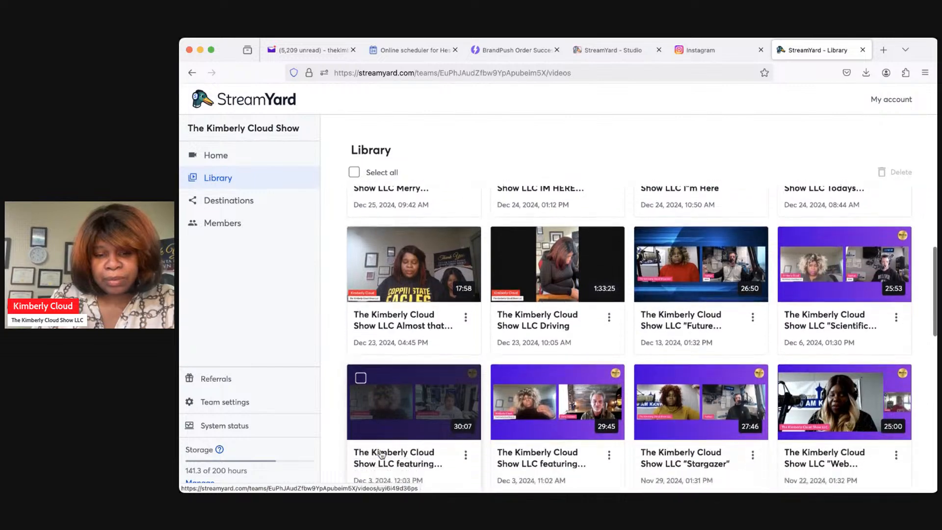
scroll(382, 454, down, 10)
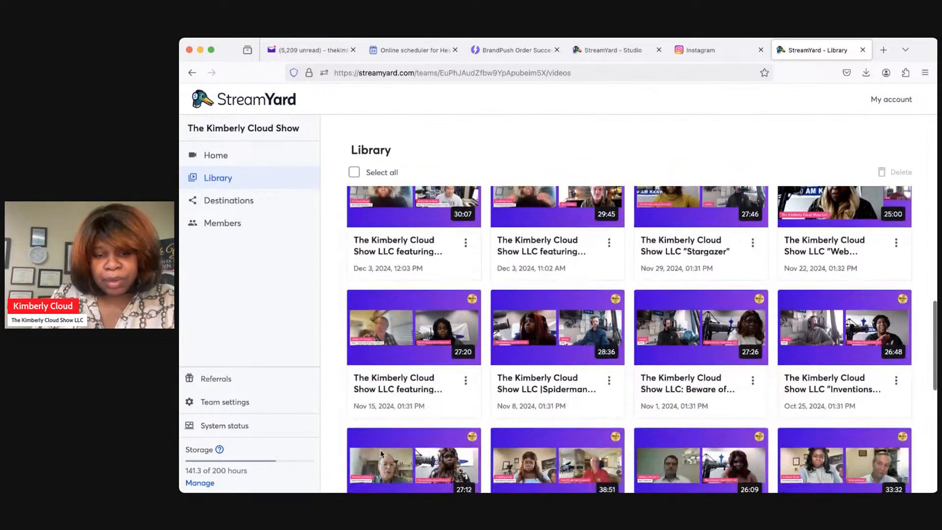
scroll(382, 454, down, 5)
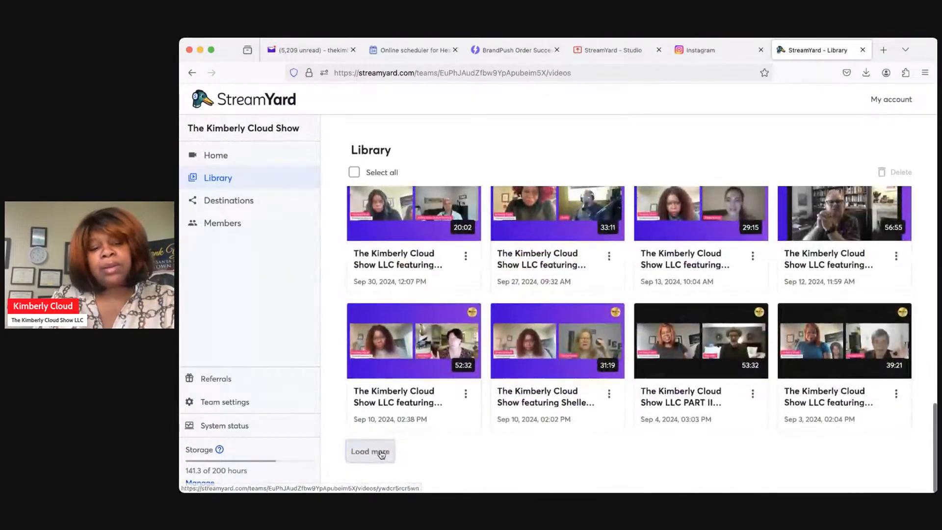
click(382, 454)
scroll(382, 454, down, 10)
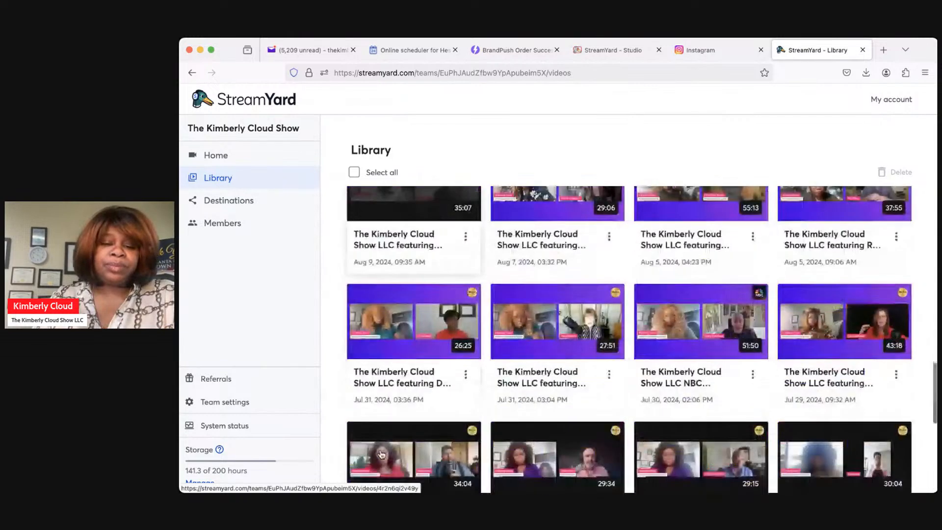
click(382, 454)
scroll(382, 454, down, 10)
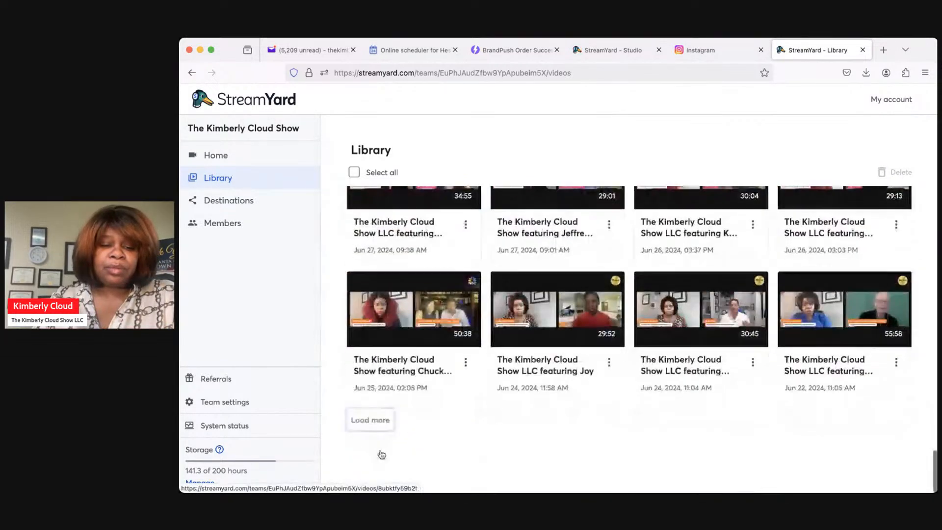
click(381, 454)
scroll(382, 454, down, 10)
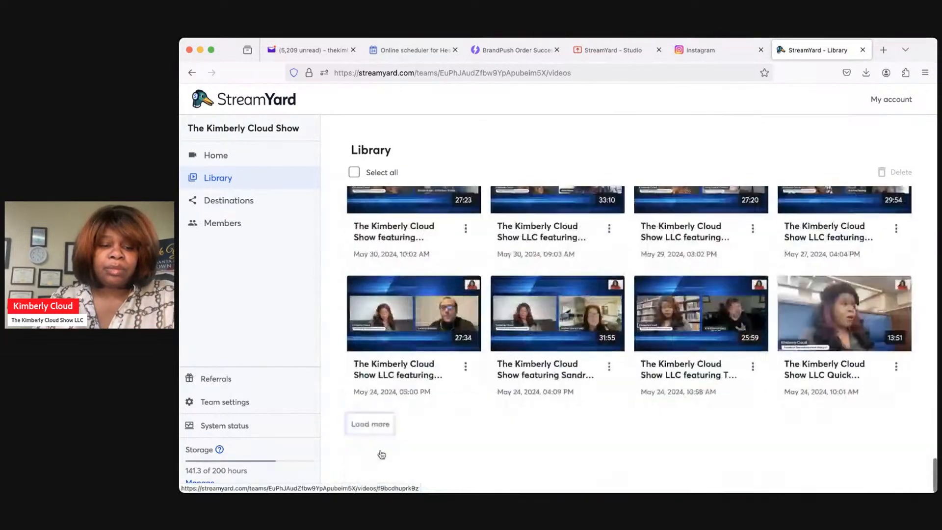
click(382, 453)
scroll(381, 454, down, 10)
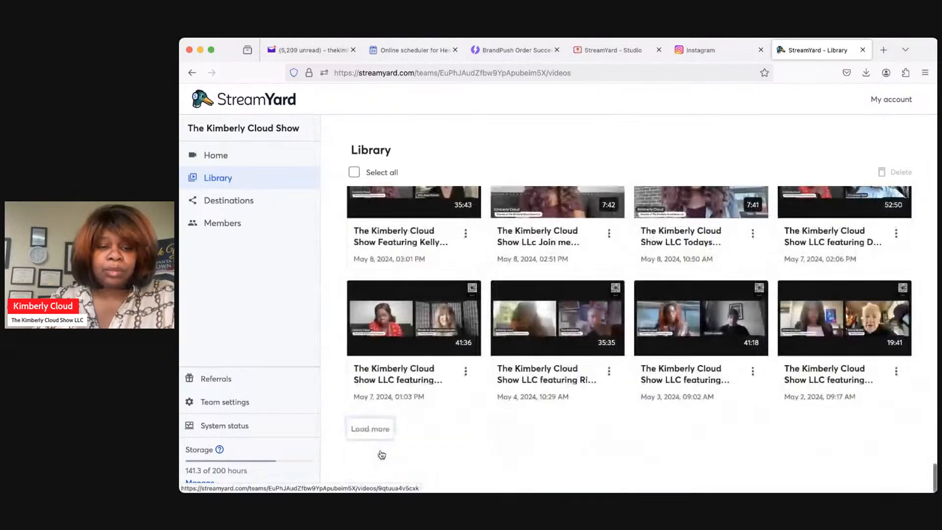
click(382, 454)
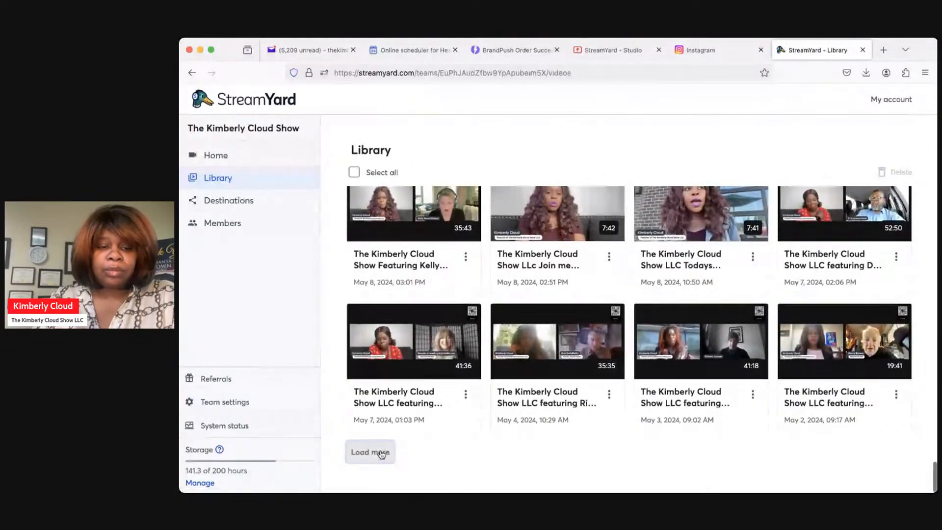
scroll(382, 454, down, 5)
scroll(382, 454, down, 10)
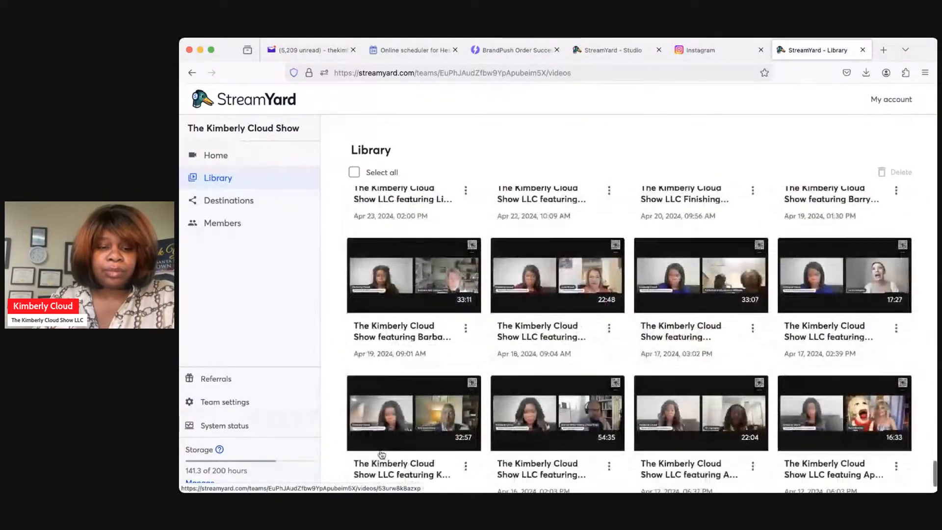
click(381, 454)
scroll(382, 454, down, 10)
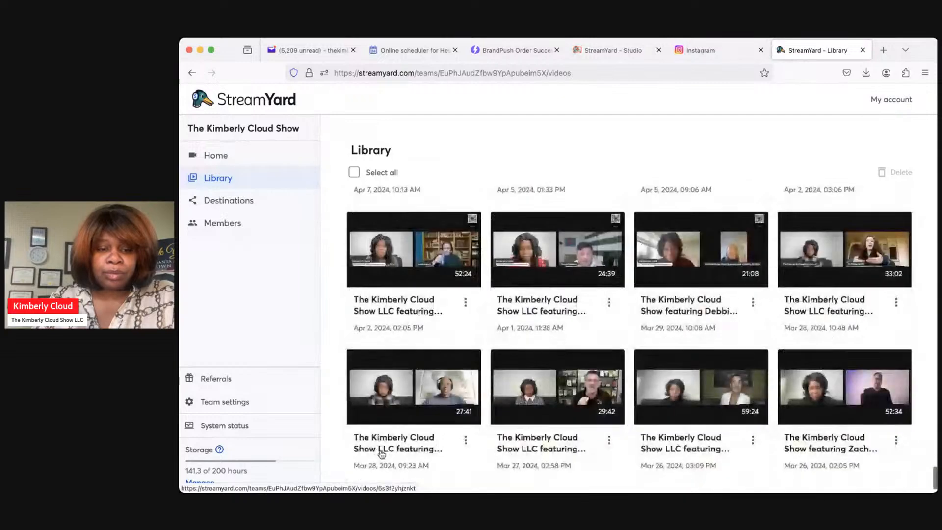
click(382, 454)
scroll(382, 454, down, 10)
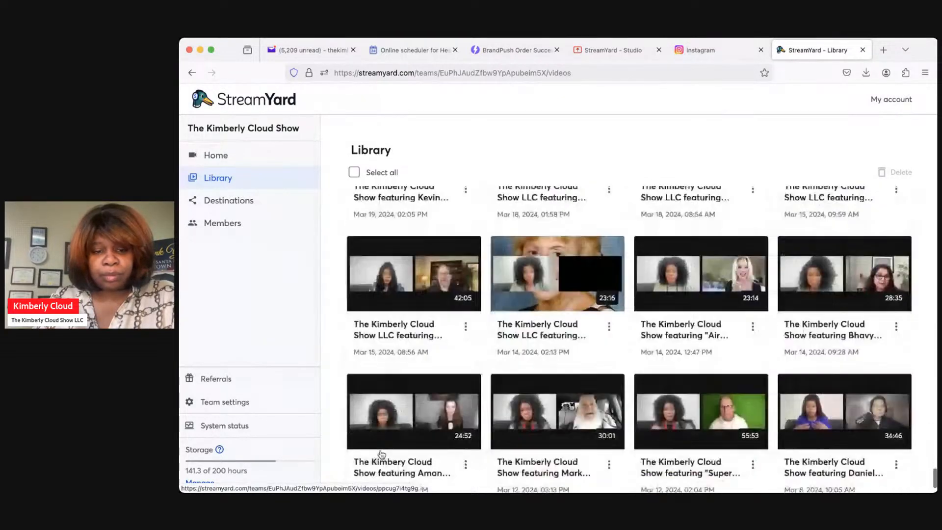
click(382, 454)
scroll(381, 454, down, 10)
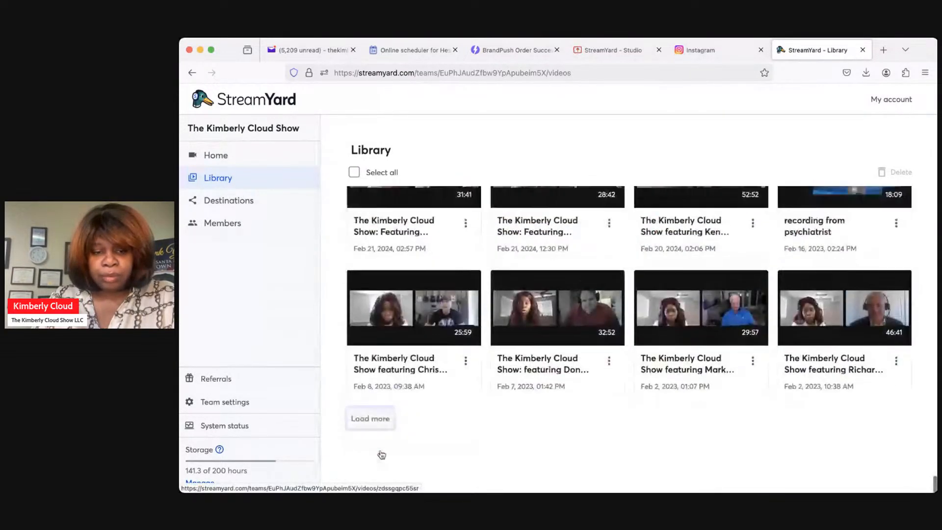
click(382, 454)
scroll(382, 454, down, 10)
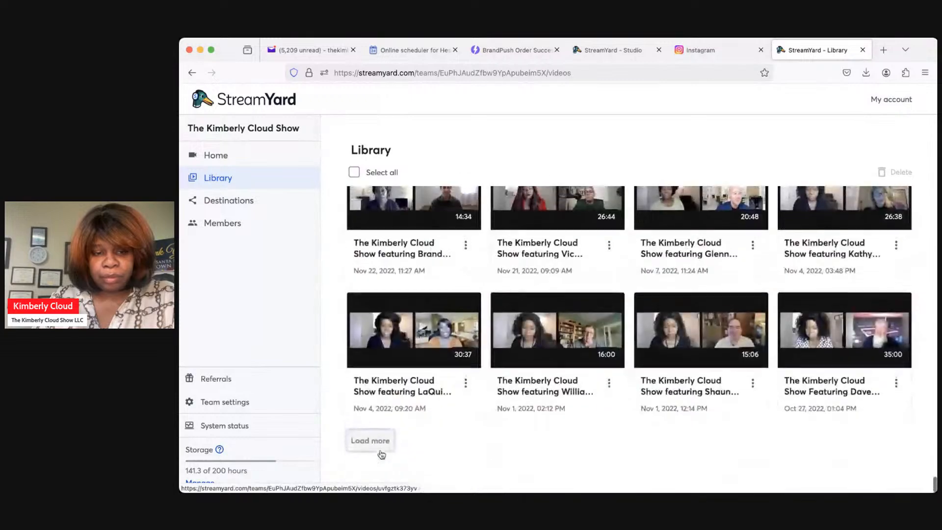
click(382, 454)
scroll(382, 454, down, 10)
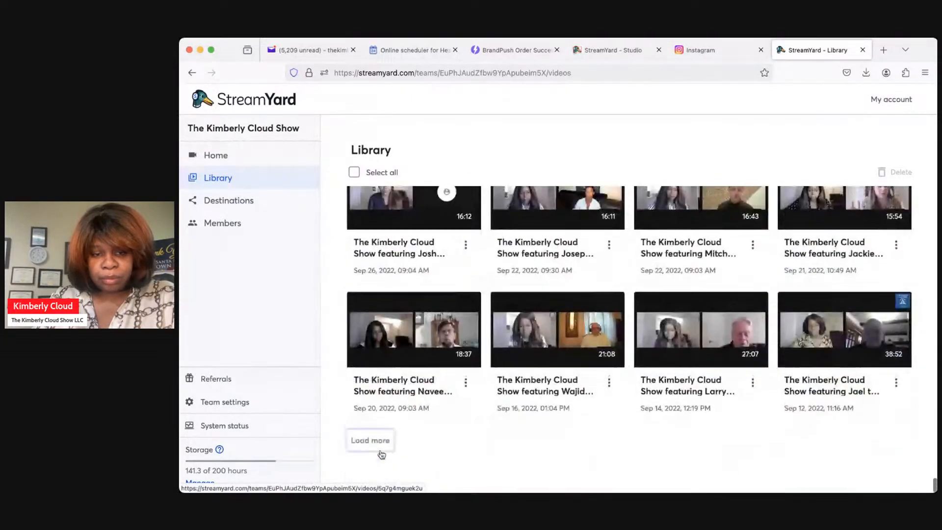
click(381, 454)
scroll(381, 454, down, 10)
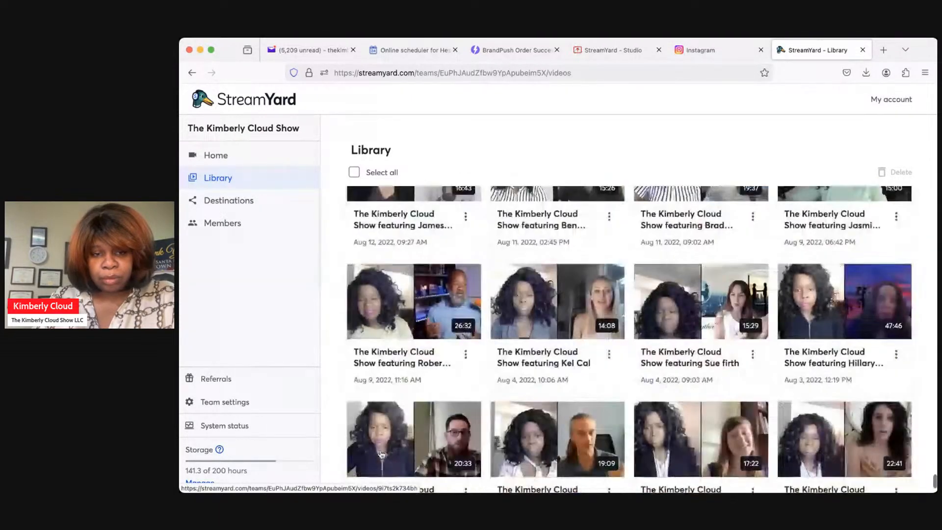
click(380, 452)
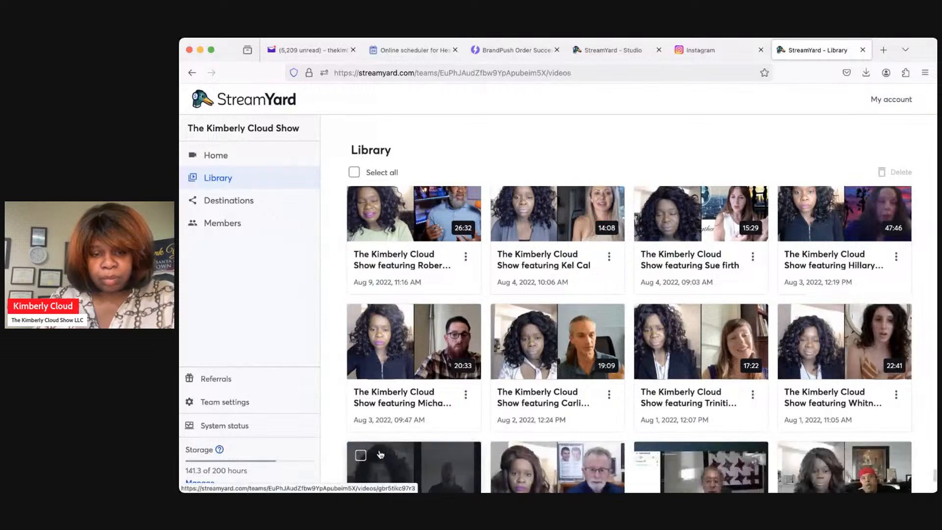
scroll(380, 454, down, 10)
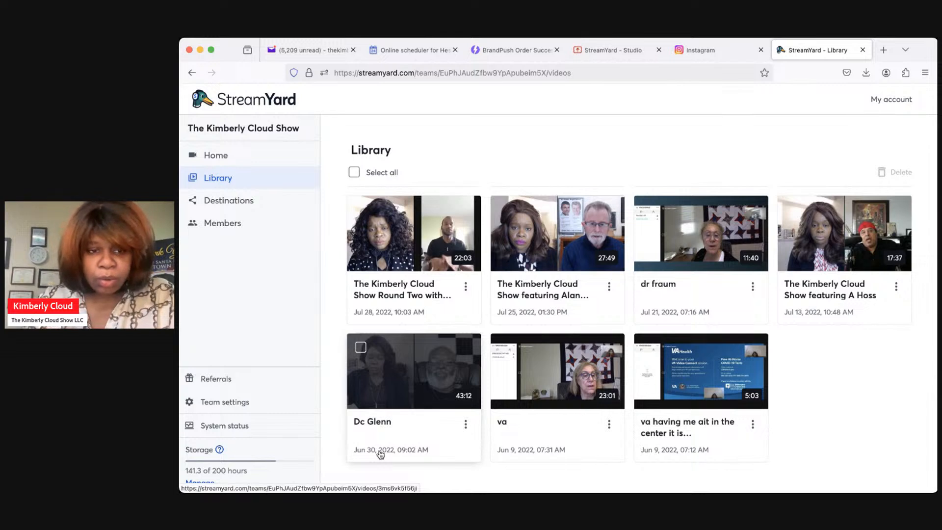
Open the Jul 25, 2022, 01:30 PM recording, preview it around 9:38, and pause the playback.
click(528, 287)
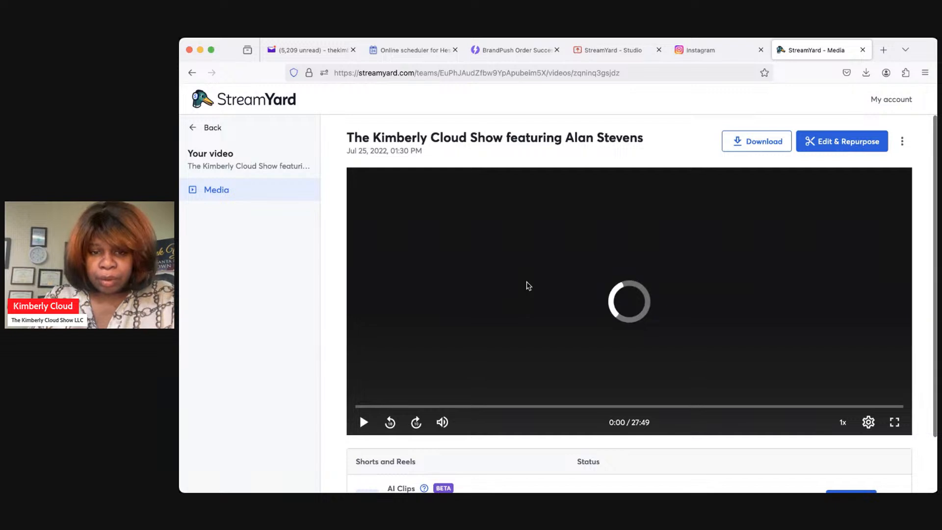
click(541, 407)
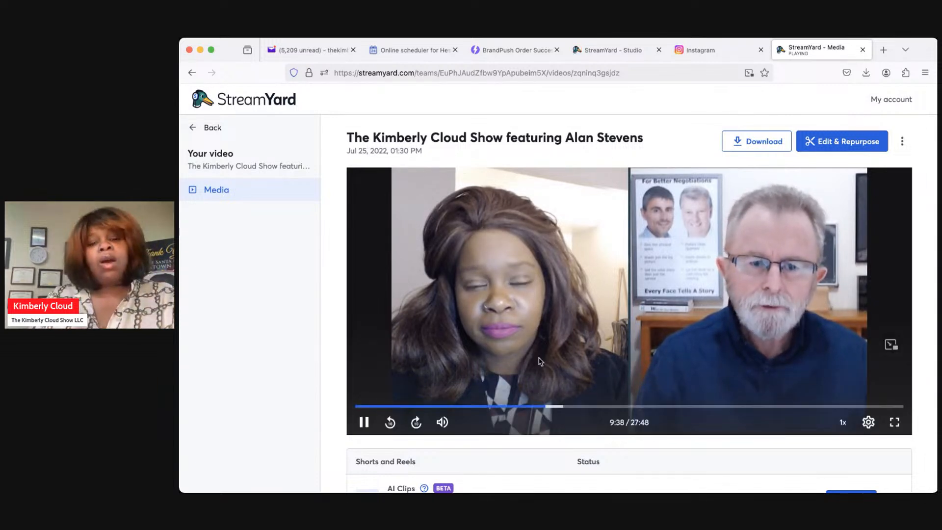
click(550, 312)
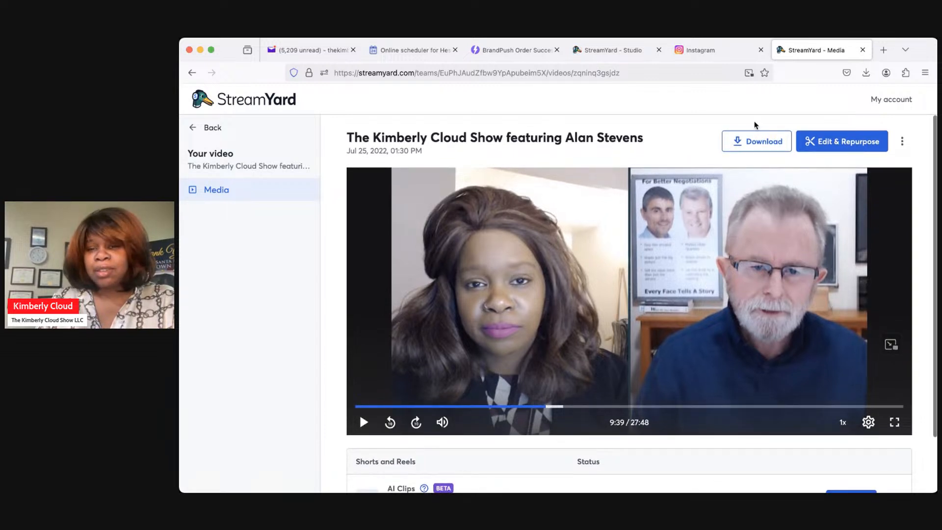
Download the full video recording of this episode and close the download options.
click(744, 140)
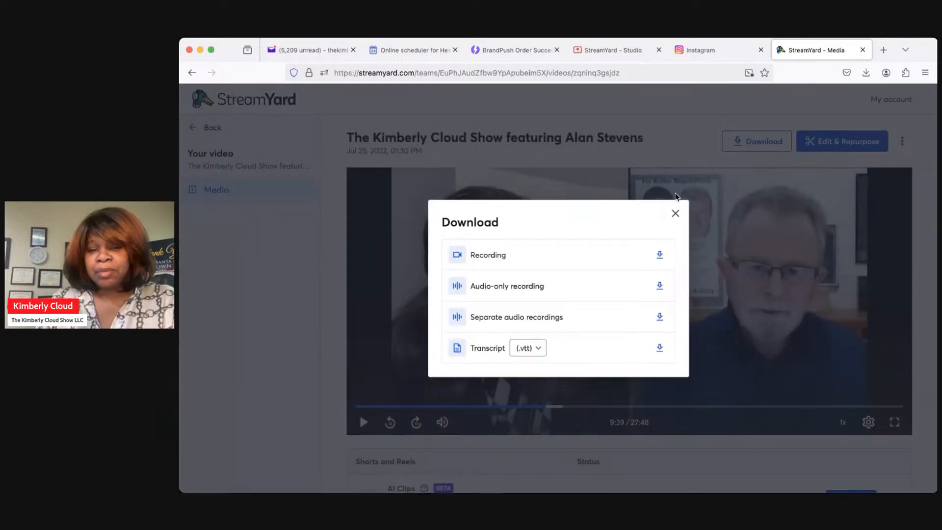
click(660, 254)
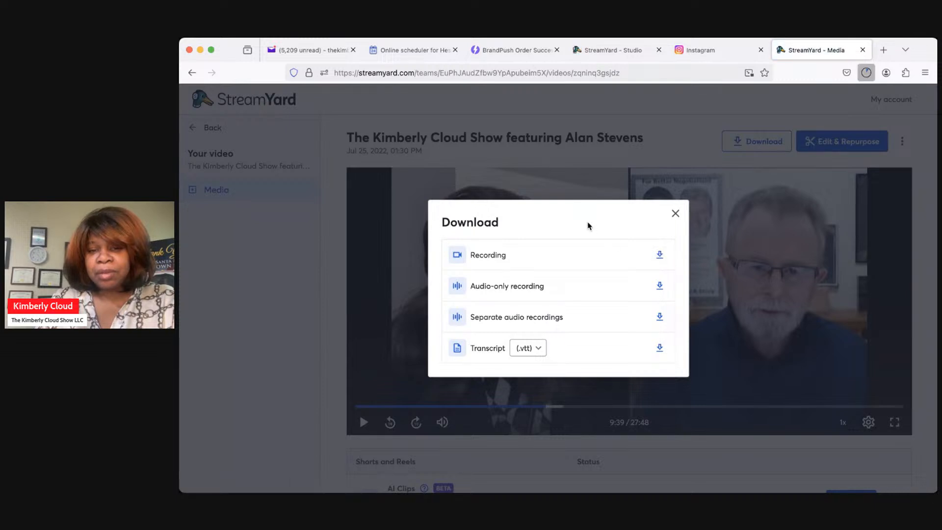
click(675, 214)
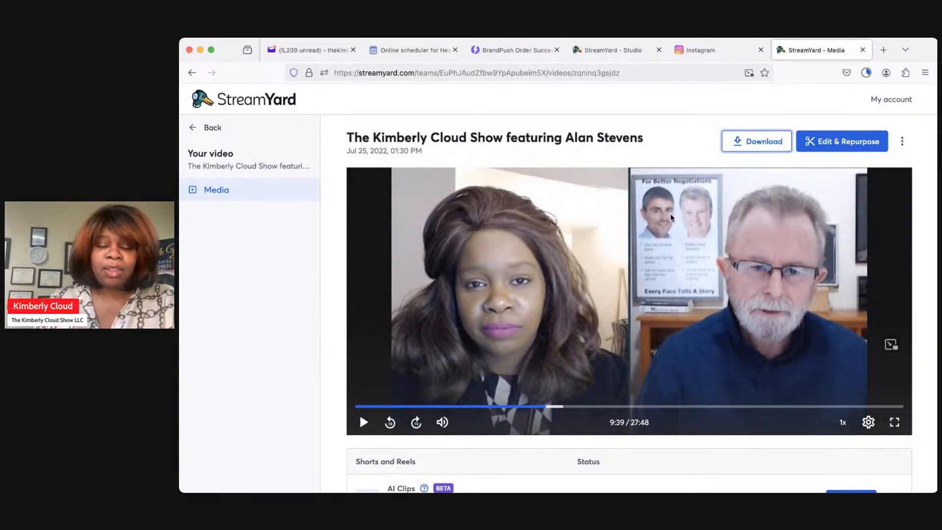
Switch from the browser to Final Cut Pro, showing the season six project with the downloaded episode.
key(super+Tab)
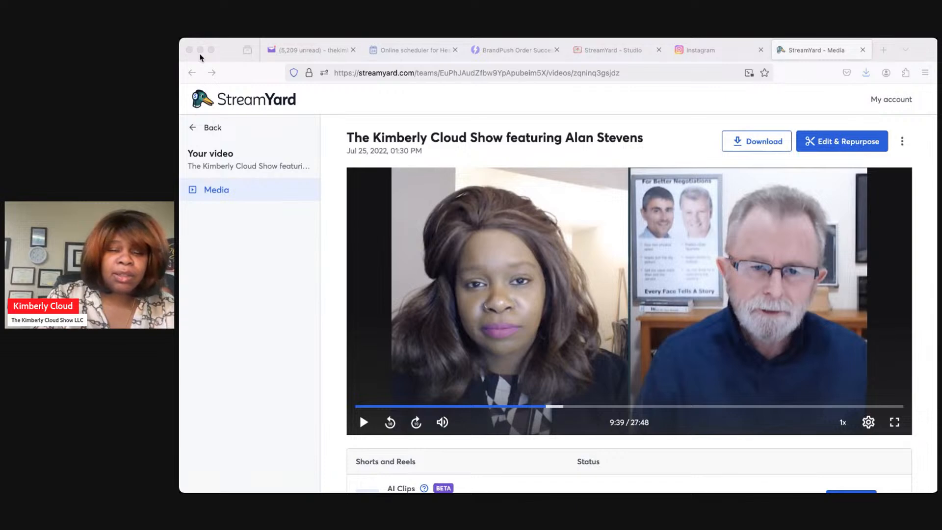
click(863, 50)
click(662, 49)
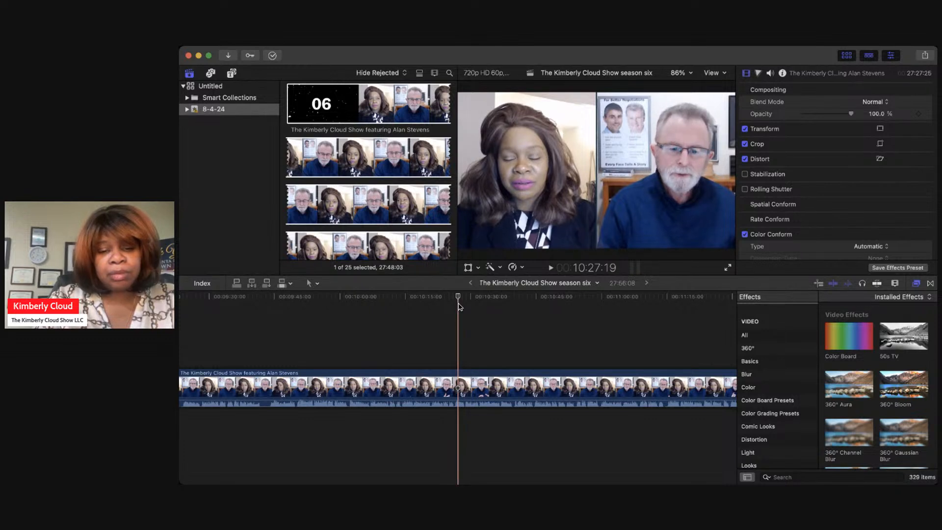
Play the season six project and review its timeline from about 10:27 through to the ending credits.
key(space)
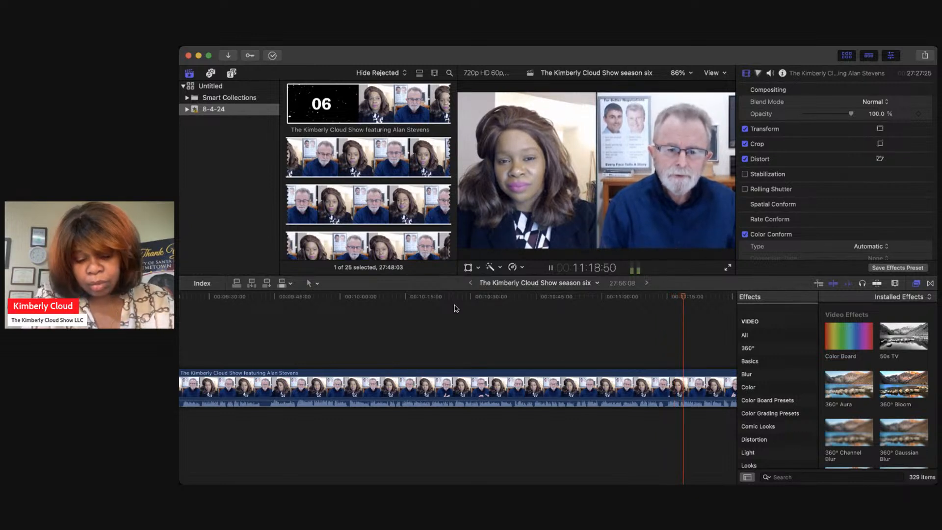
scroll(456, 308, right, 10)
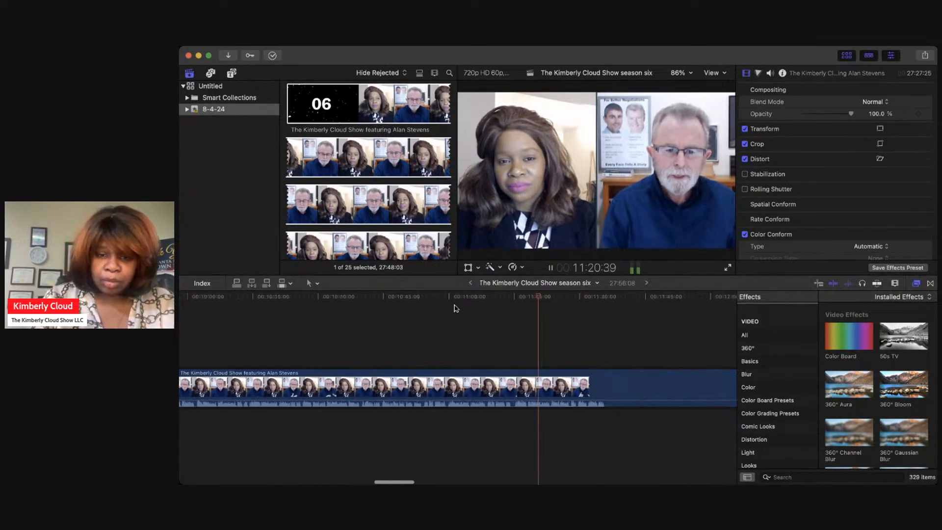
scroll(456, 308, right, 10)
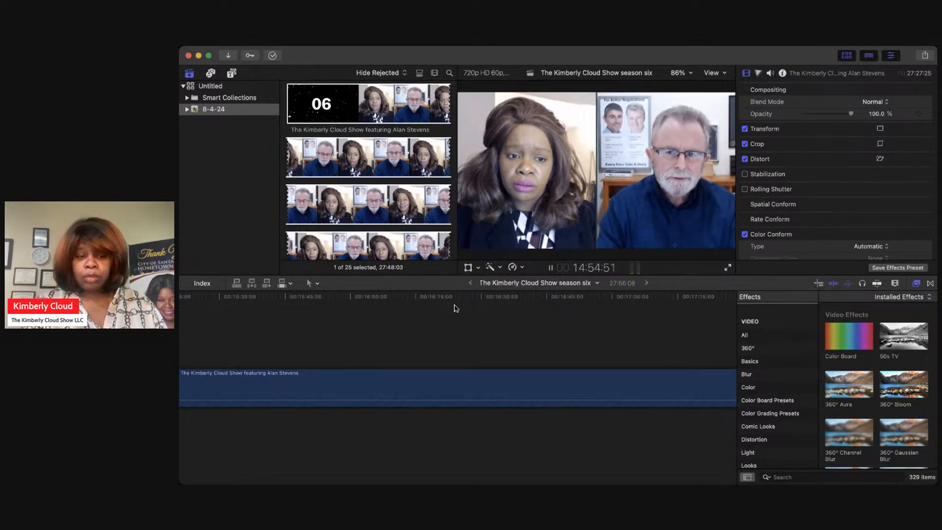
scroll(456, 308, right, 5)
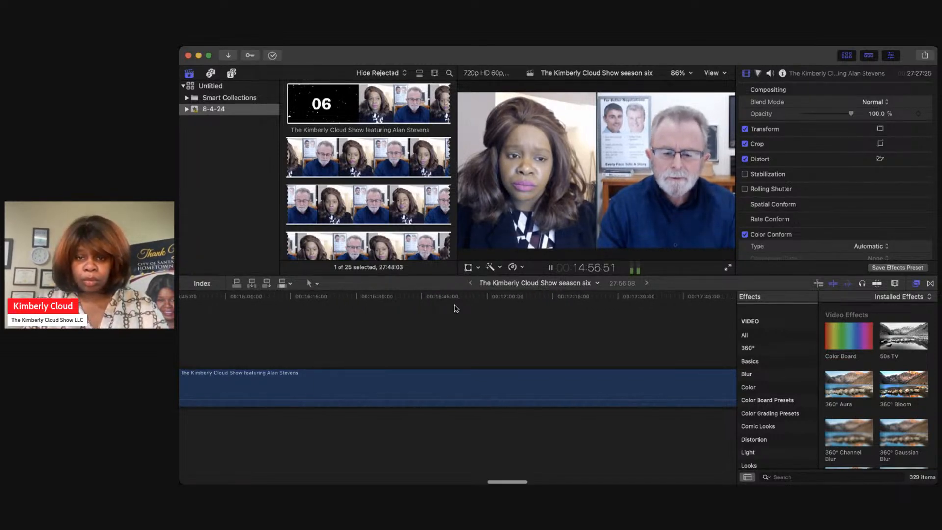
scroll(455, 307, right, 15)
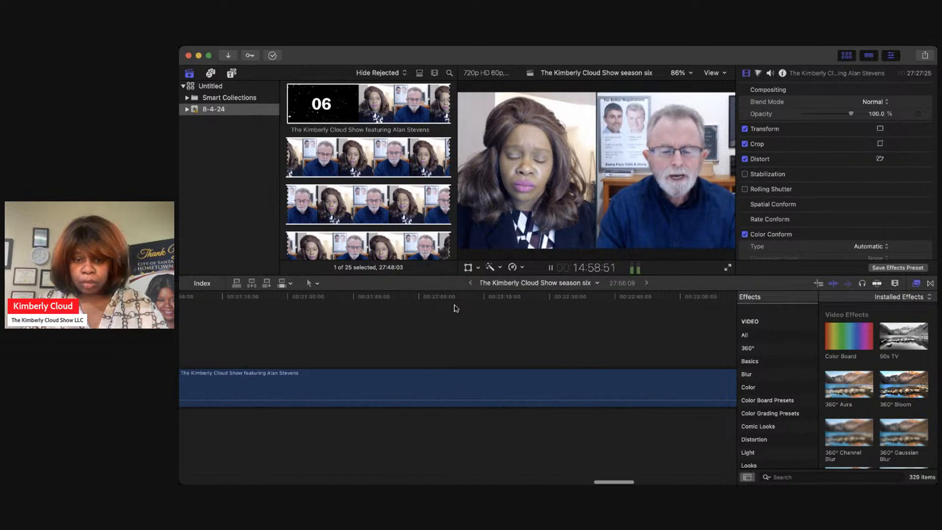
scroll(456, 308, right, 5)
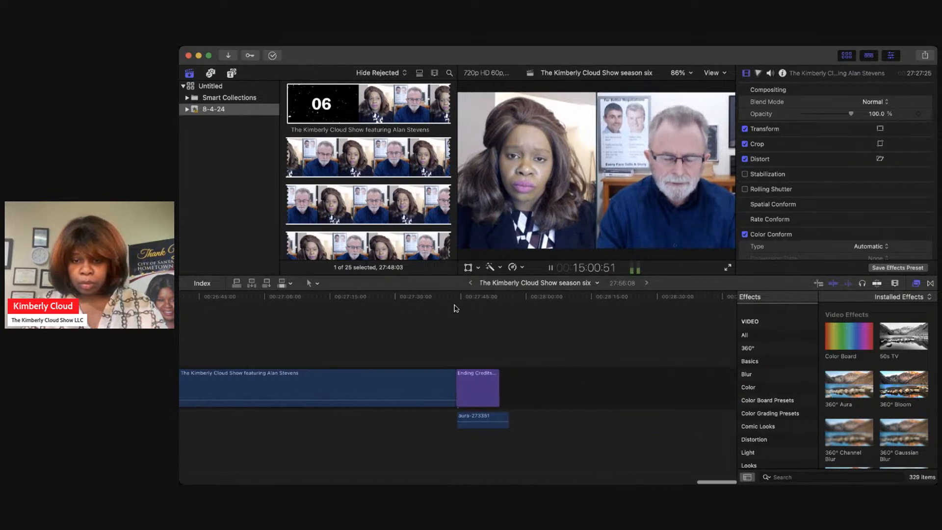
scroll(455, 307, left, 10)
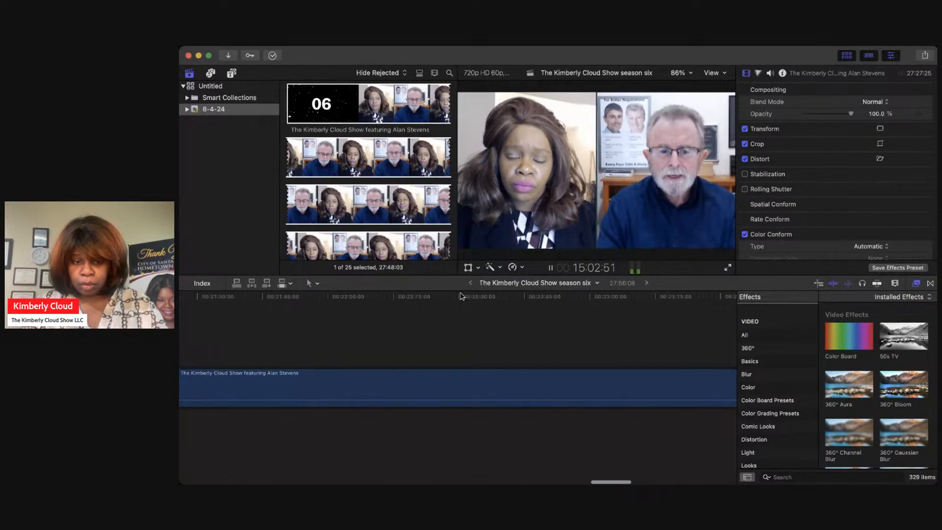
scroll(460, 307, left, 12)
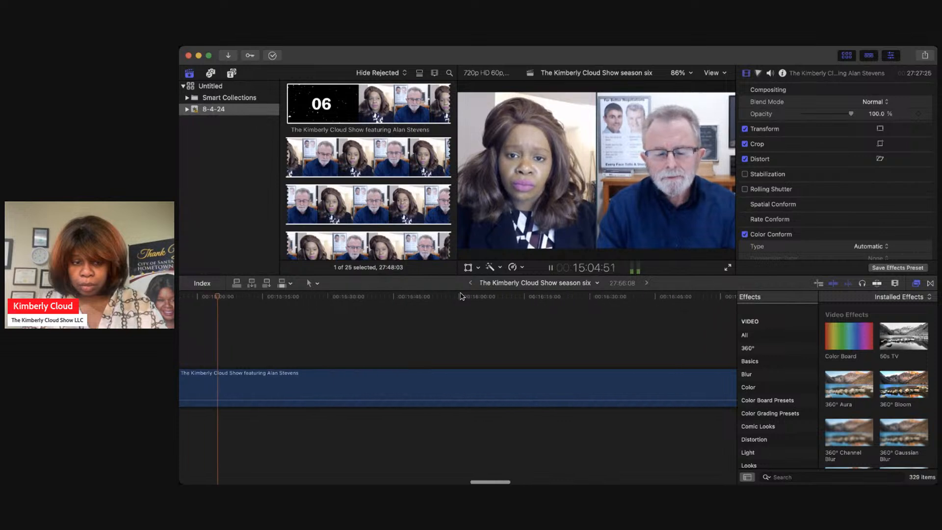
scroll(461, 296, right, 12)
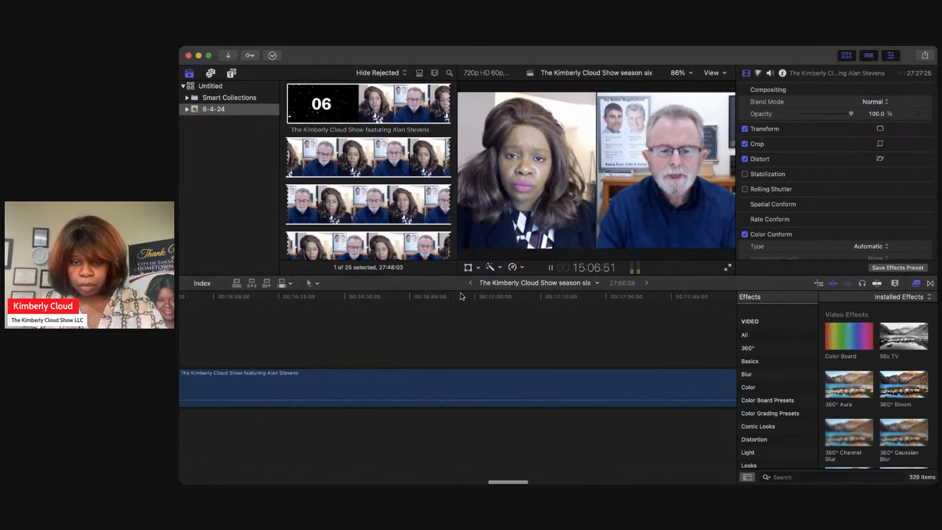
scroll(461, 296, right, 14)
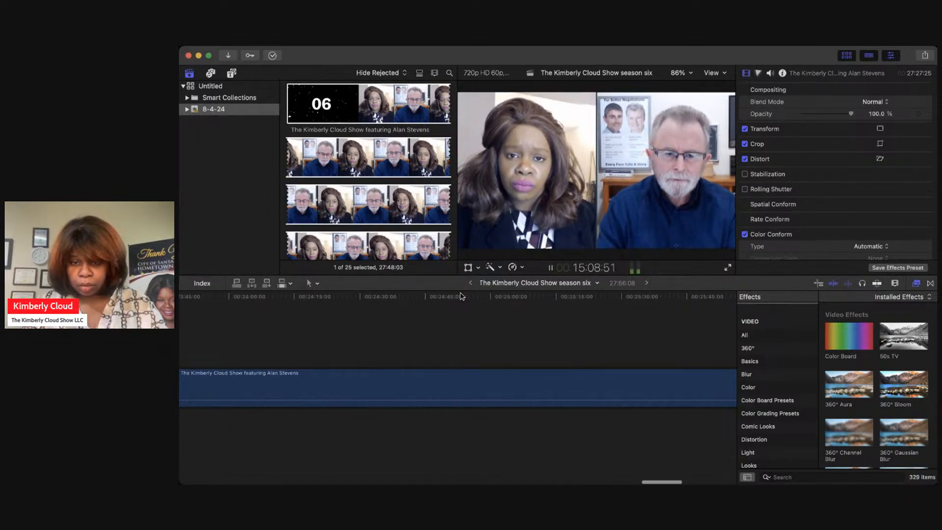
scroll(461, 296, right, 6)
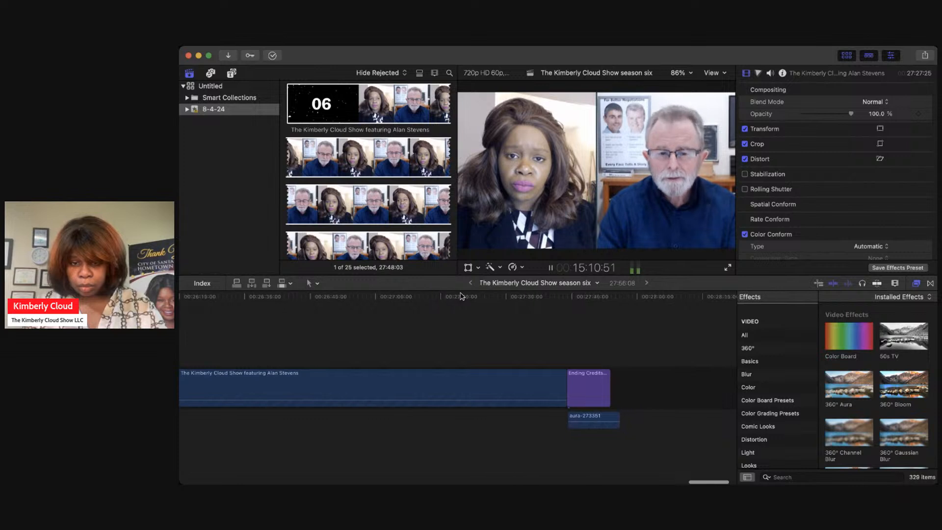
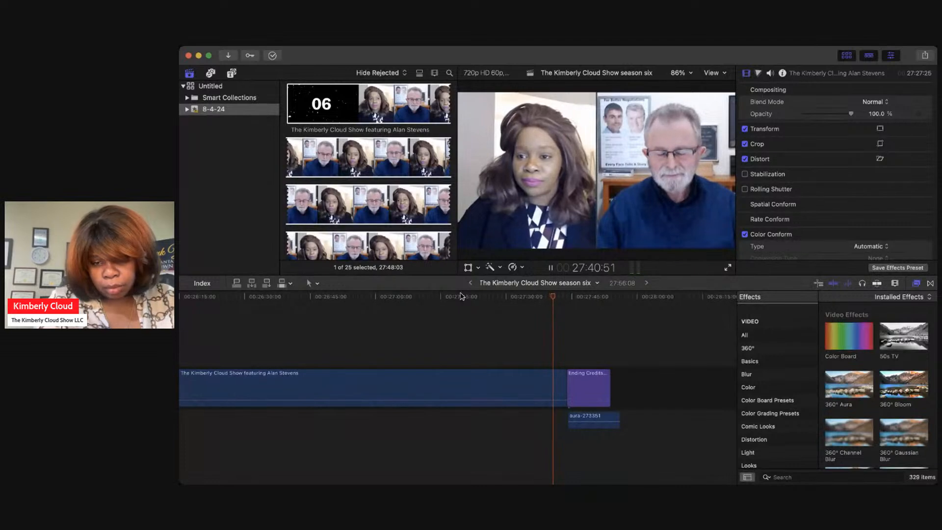
Trim the tail of the episode clip just before the ending credits and pause playback on the credits title.
key(i)
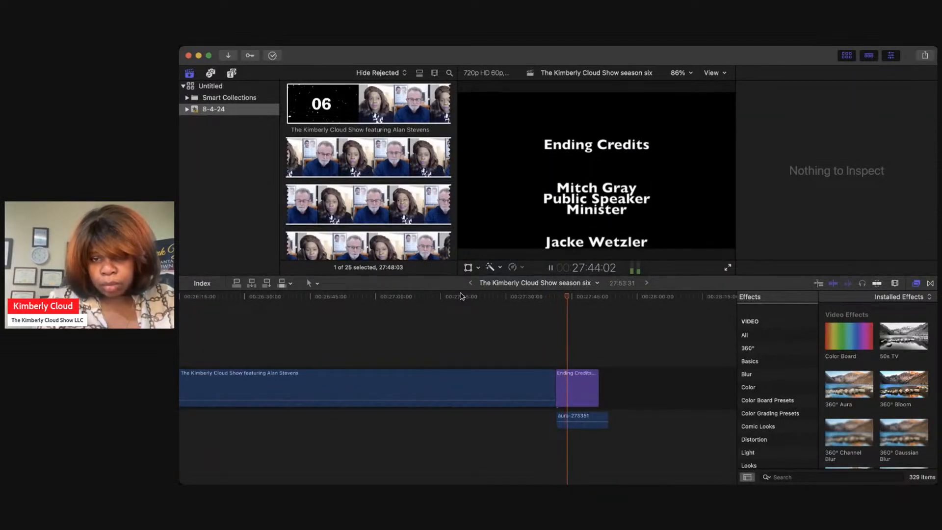
key(space)
key(super+4)
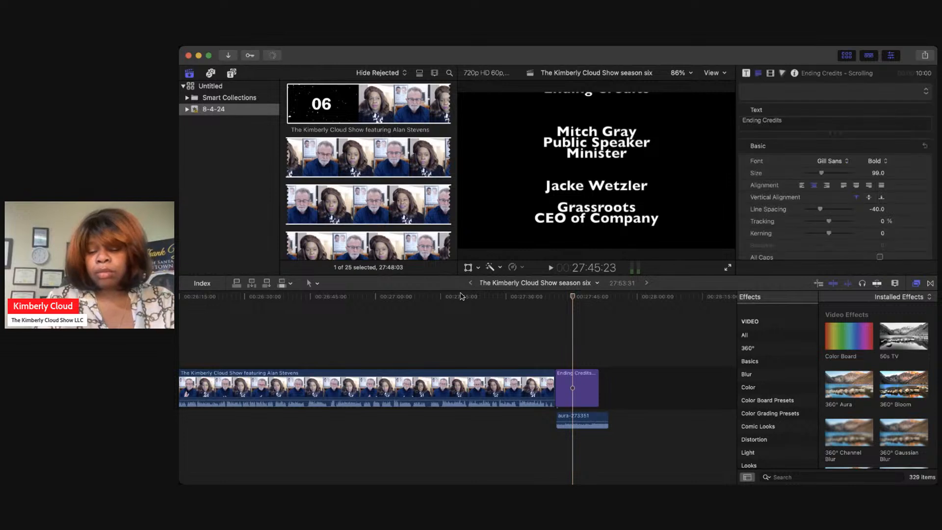
Delete the previous guests' names and job titles from the scrolling ending credits, keeping the heading and copyright line.
double_click(646, 219)
click(636, 223)
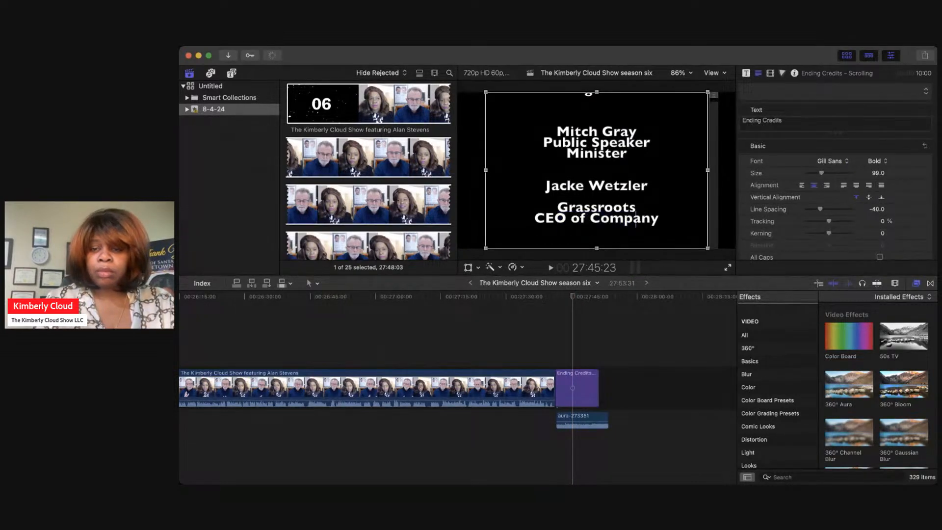
drag(659, 230, 556, 141)
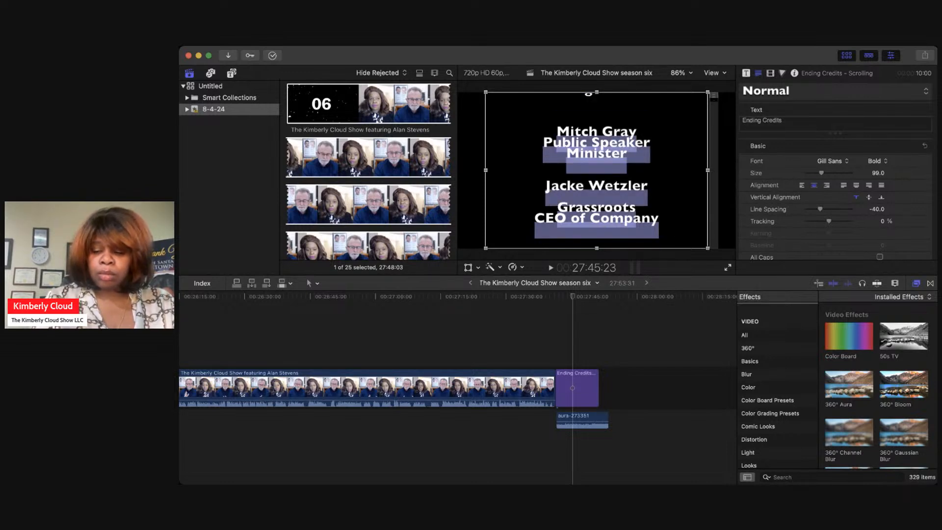
key(BackSpace)
key(BackSpace)
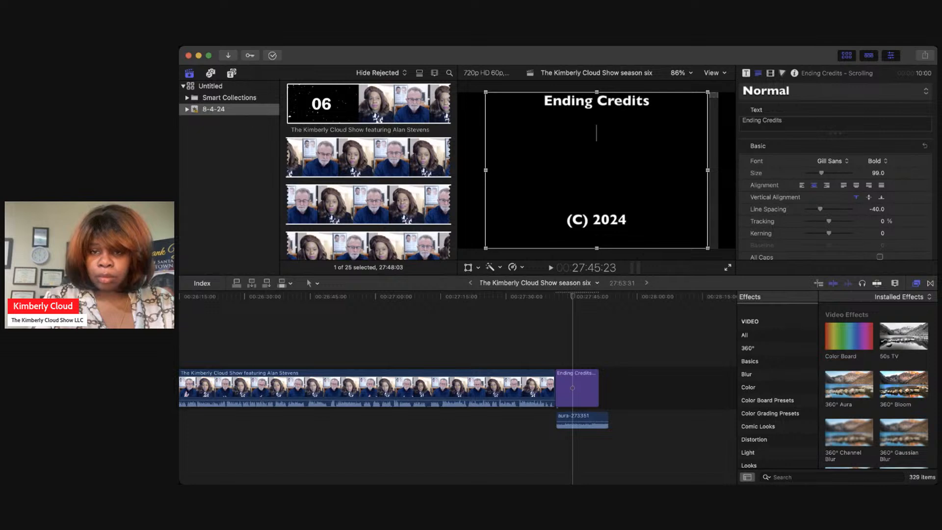
key(BackSpace)
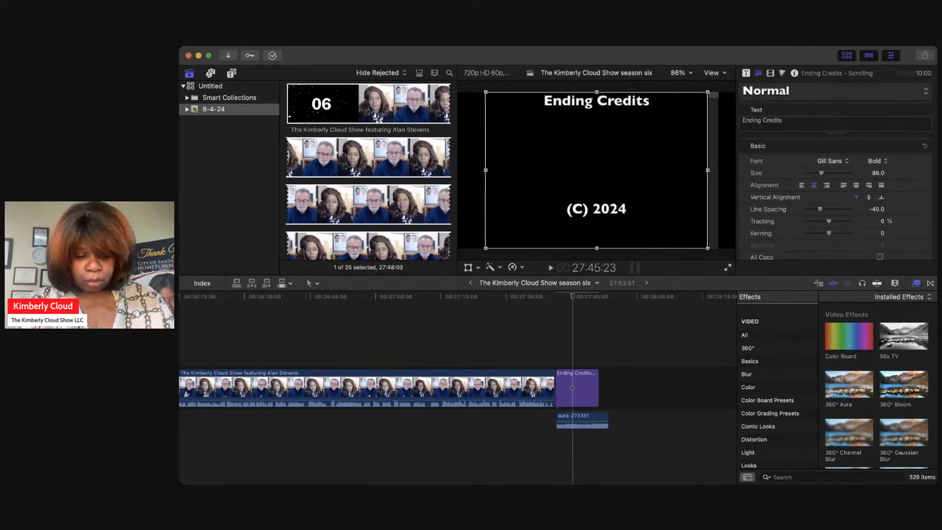
Enter the guest's full name under the Ending Credits heading, with "The Campfire Projects" on the line below.
text(Alan)
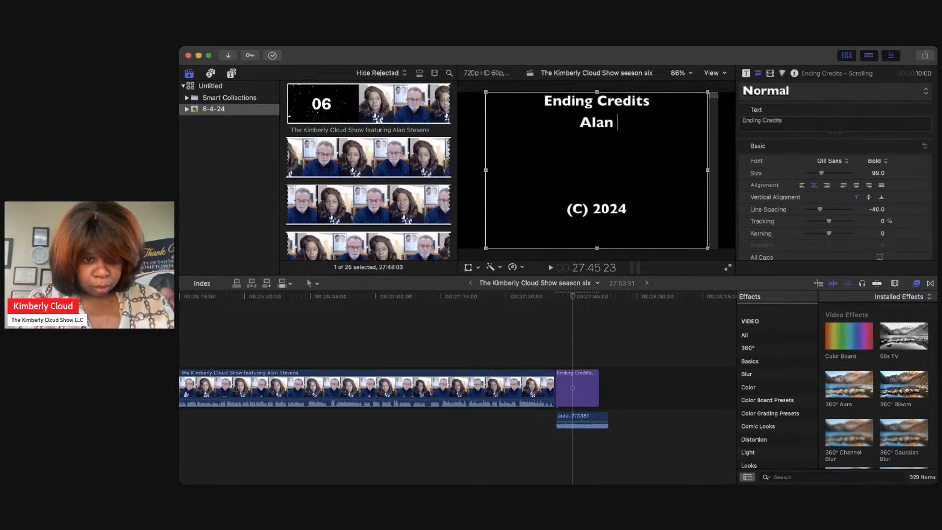
text( Steve)
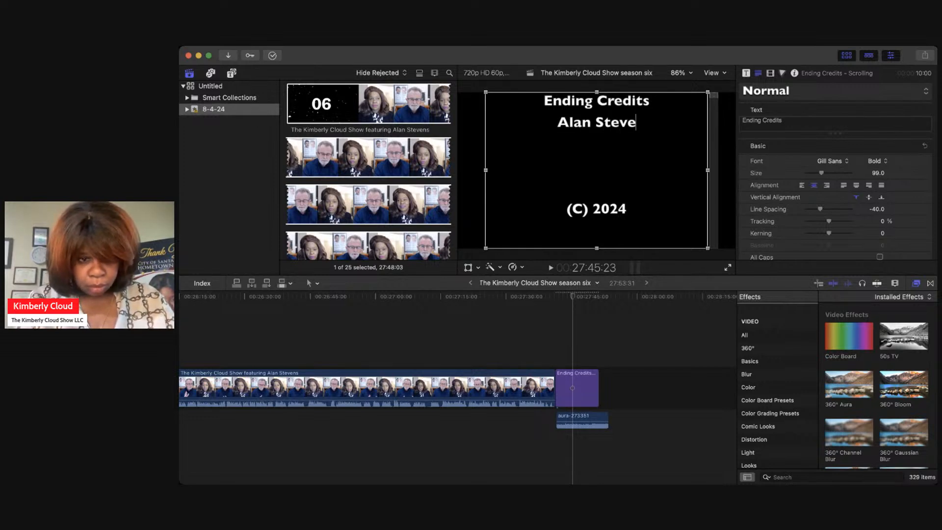
text(ns)
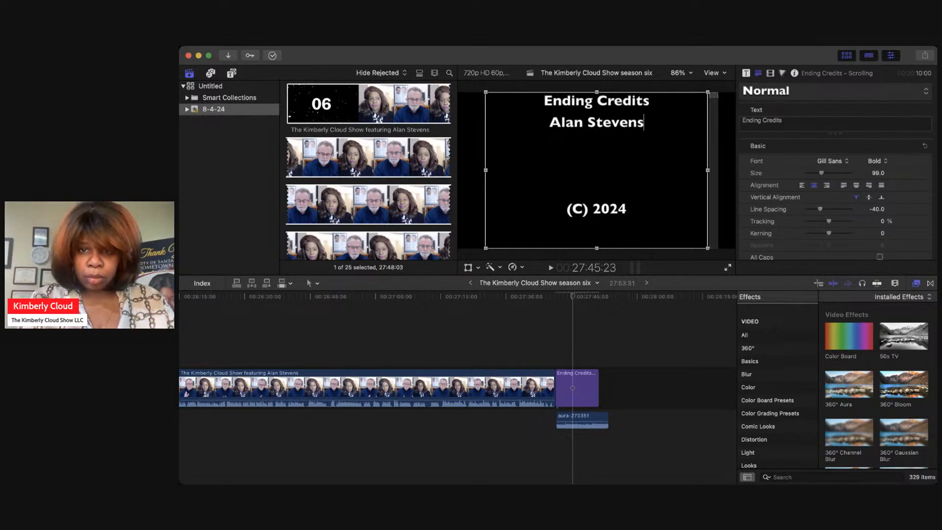
key(Return)
text(T)
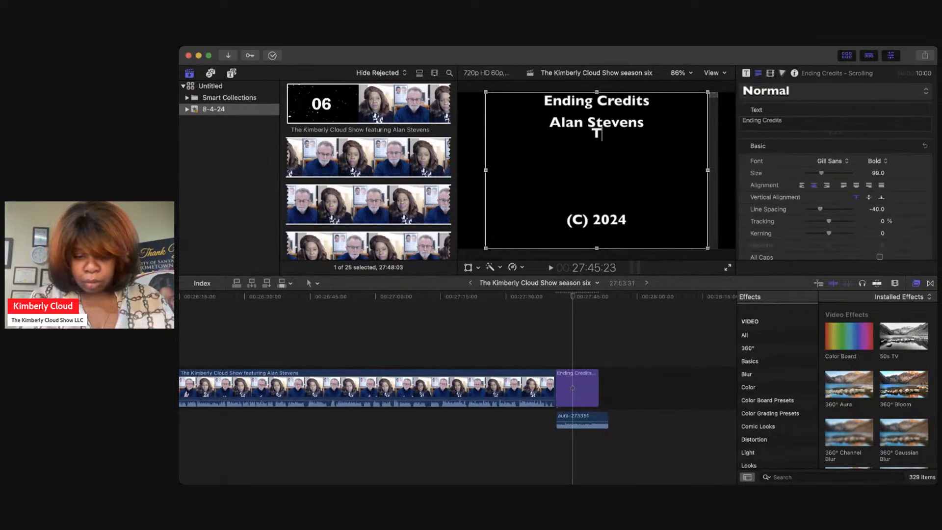
text(he Cam)
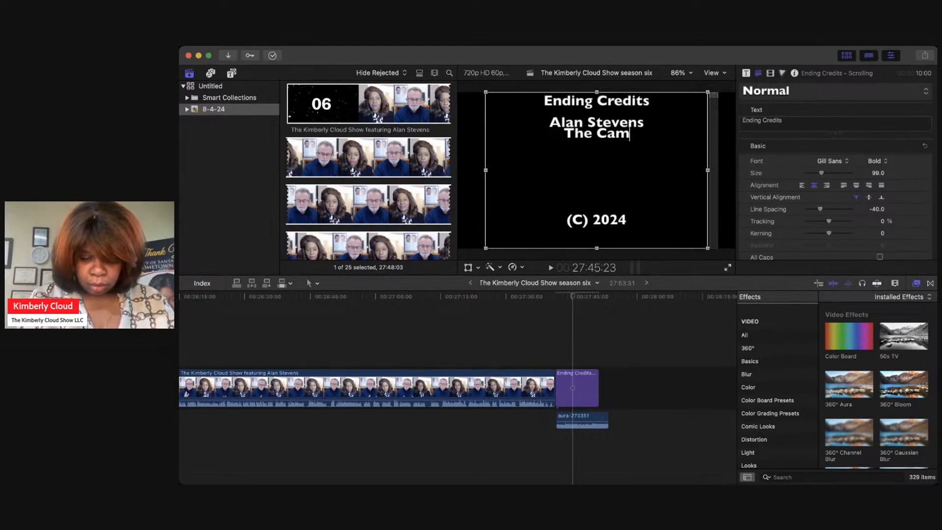
text(pfire p)
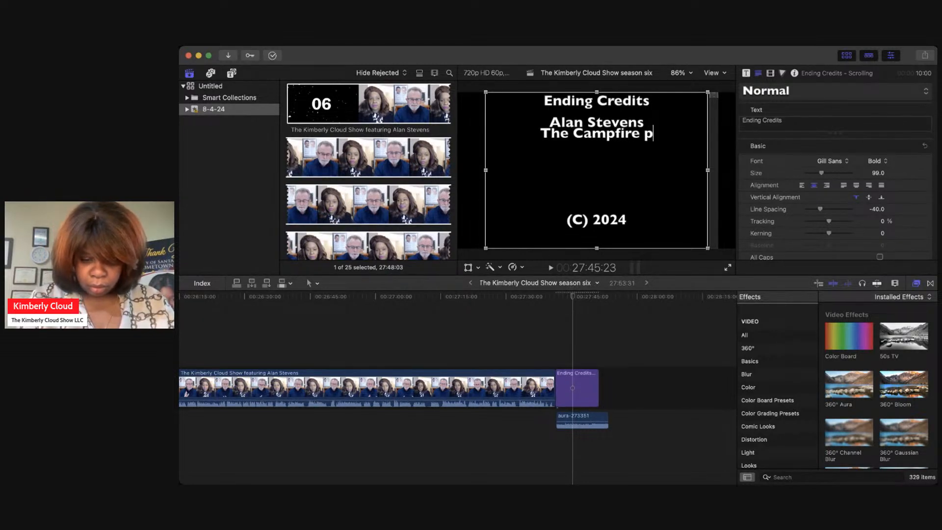
text(roject)
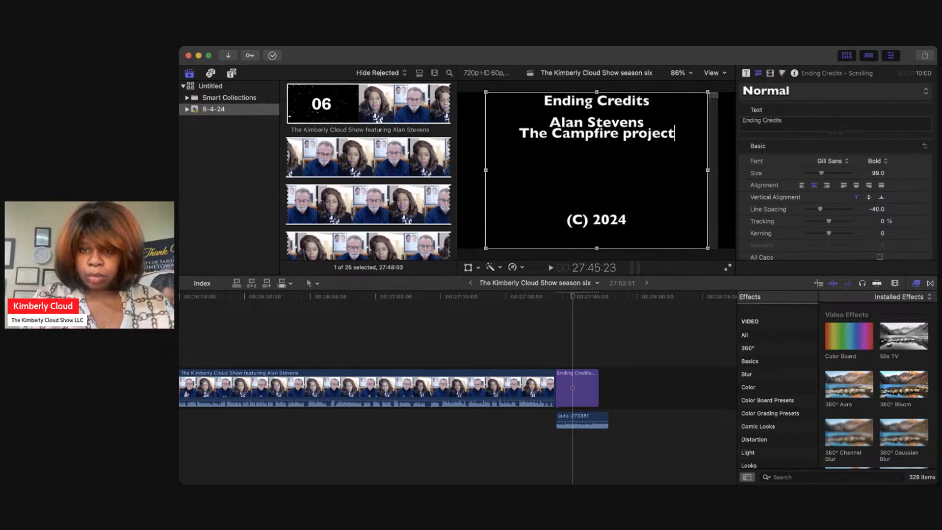
key(BackSpace)
key(BackSpace)
key(BackSpace)
key(BackSpace)
key(BackSpace)
key(BackSpace)
key(BackSpace)
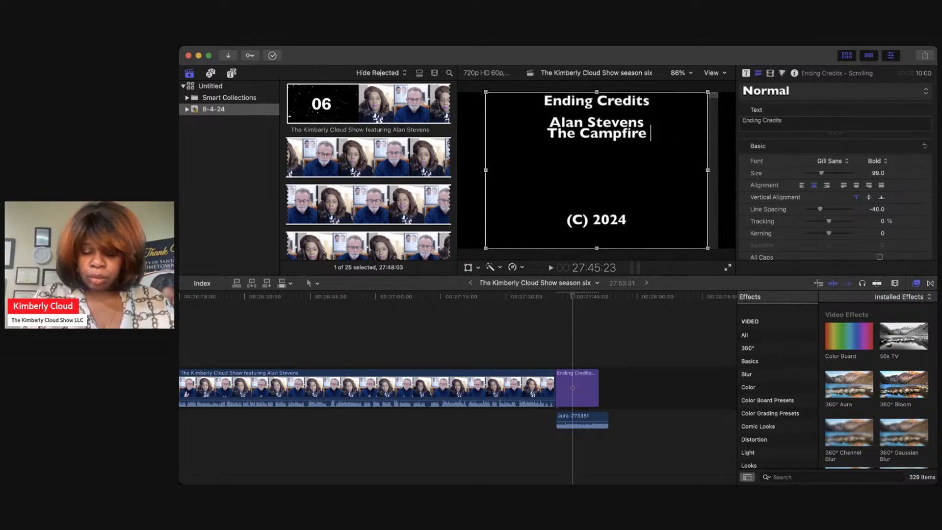
text(Proje)
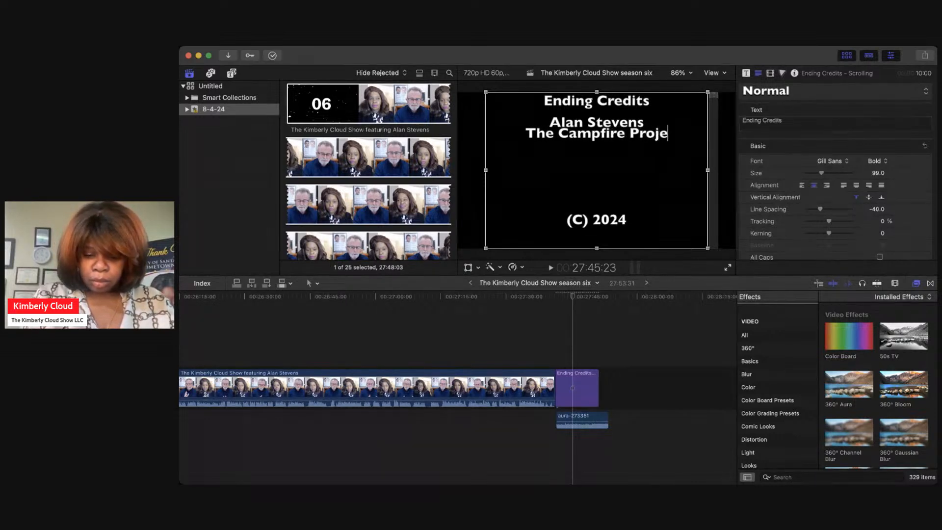
text(cts)
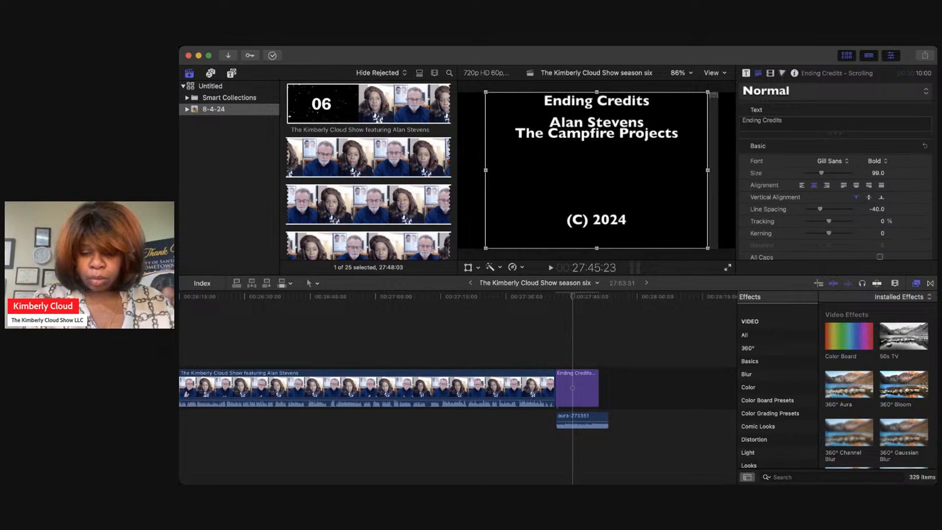
Add the line "Face Reader" below the project name in the ending credits.
key(Return)
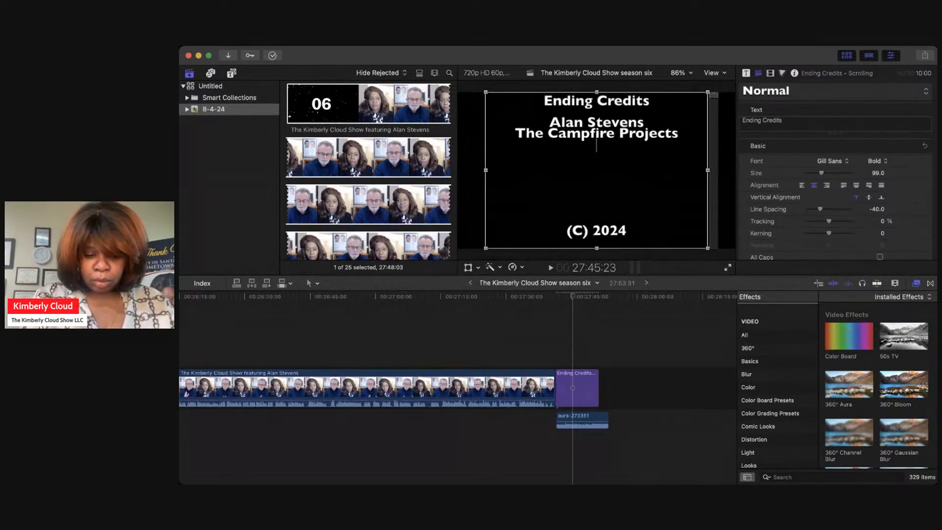
text(B)
key(BackSpace)
text(Face)
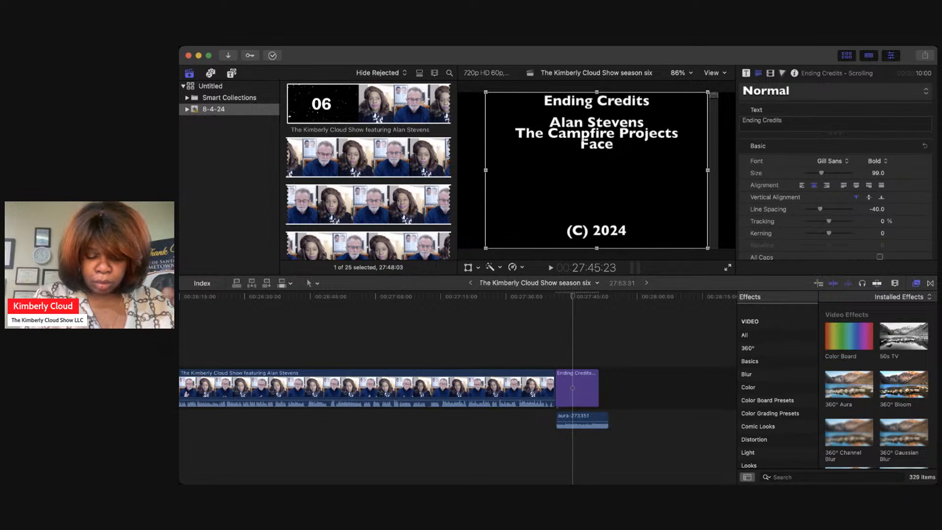
text( Readers)
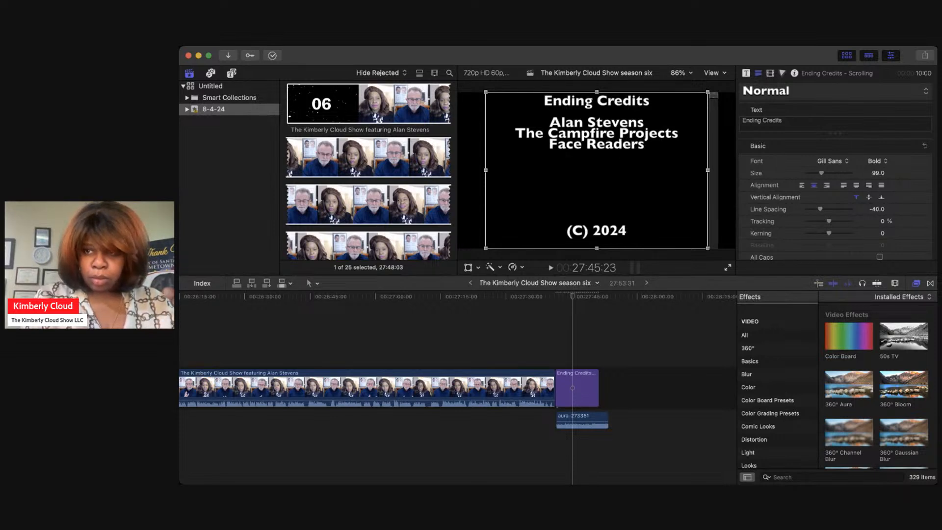
key(BackSpace)
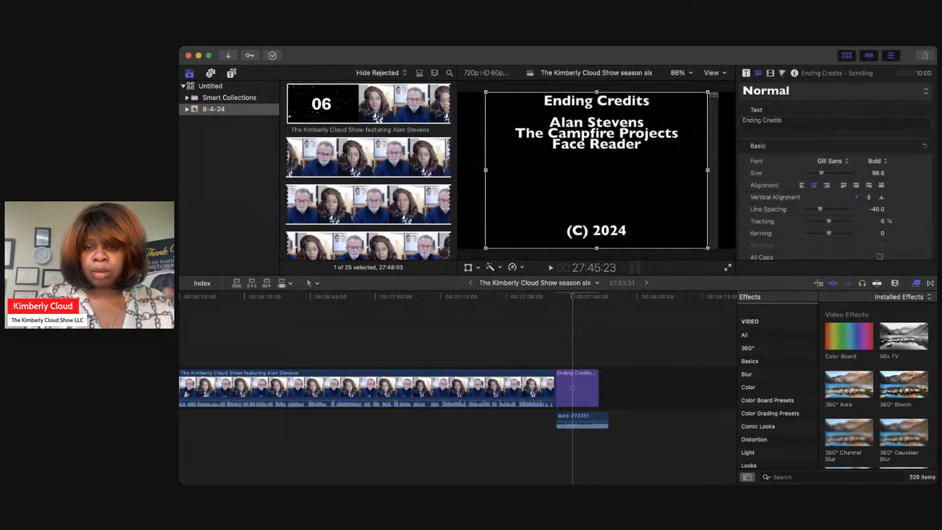
Select the episode clip in the browser, start its Share export, and minimize the editor window.
click(411, 103)
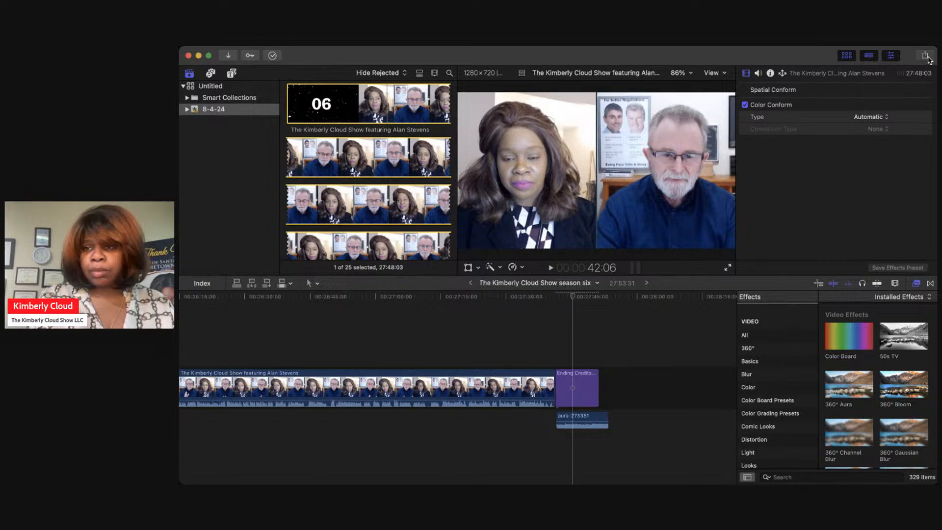
click(888, 153)
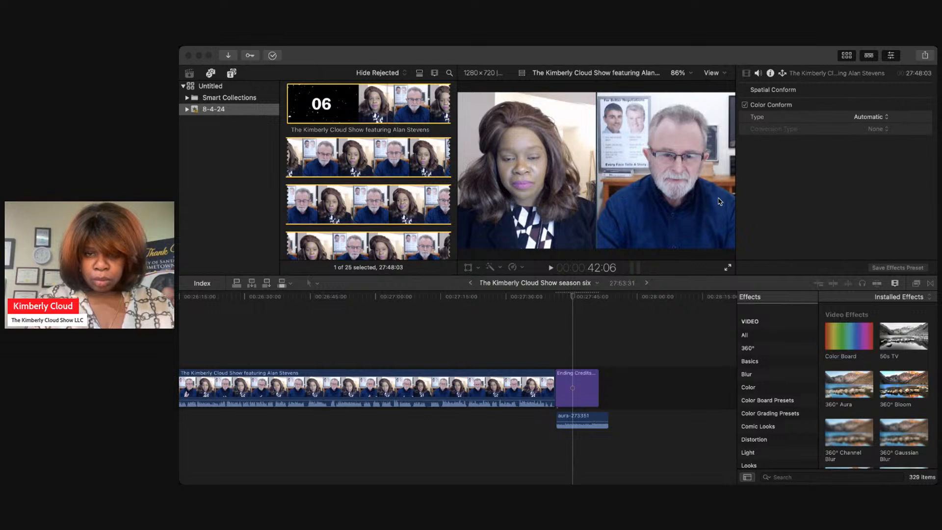
click(638, 236)
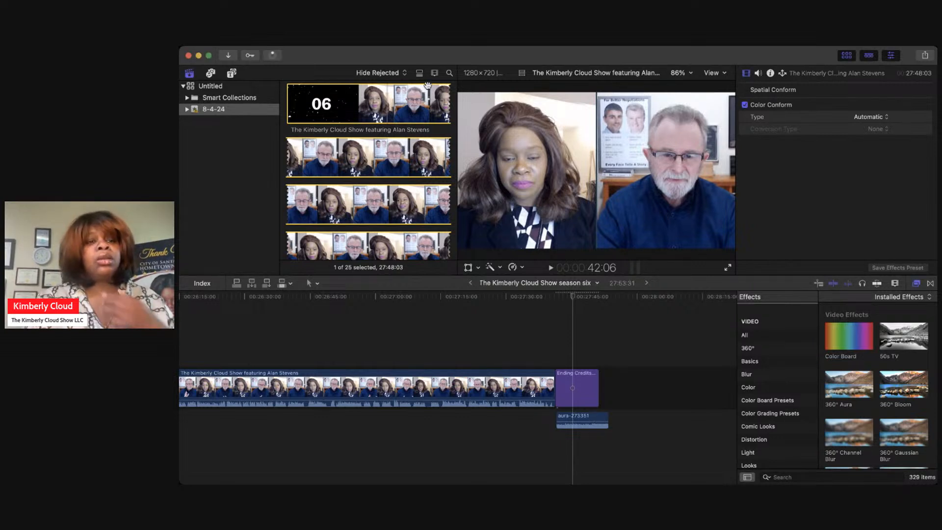
click(199, 56)
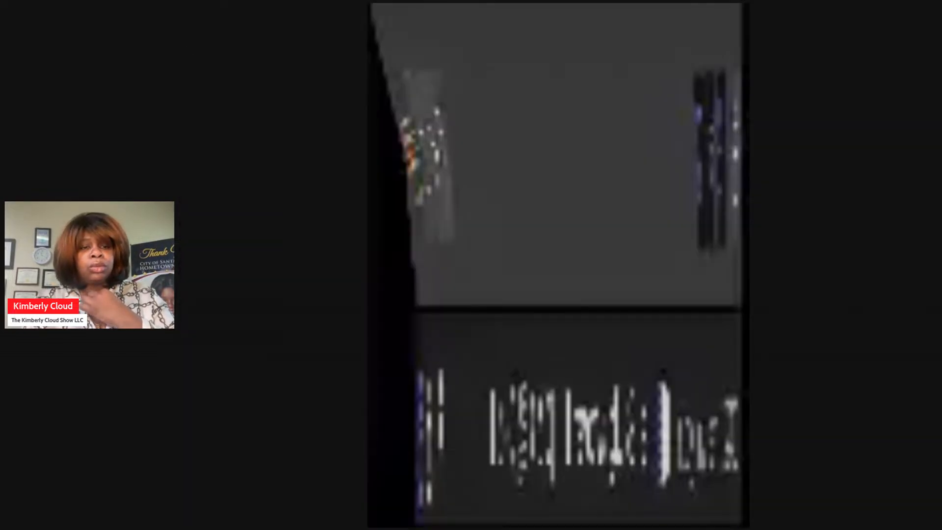